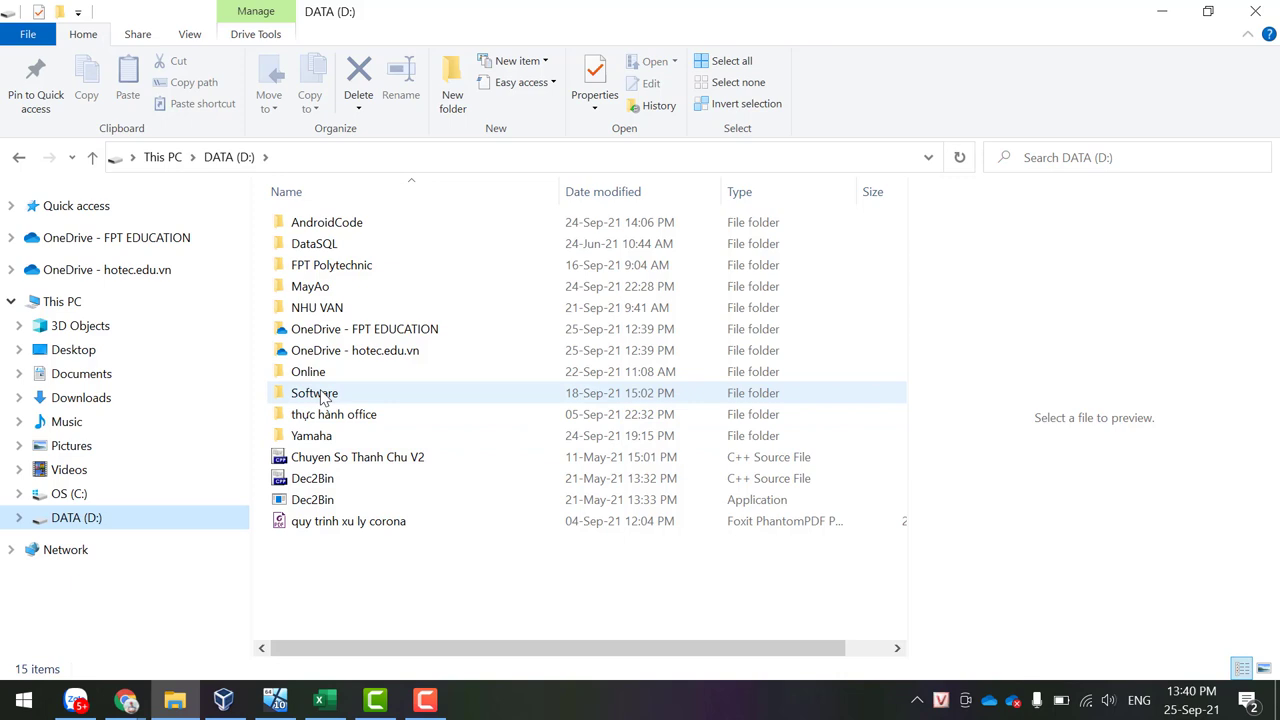
Step: Open the Software folder inside OneDrive - FPT EDUCATION on drive D and view the installation files it holds
double_click(352, 331)
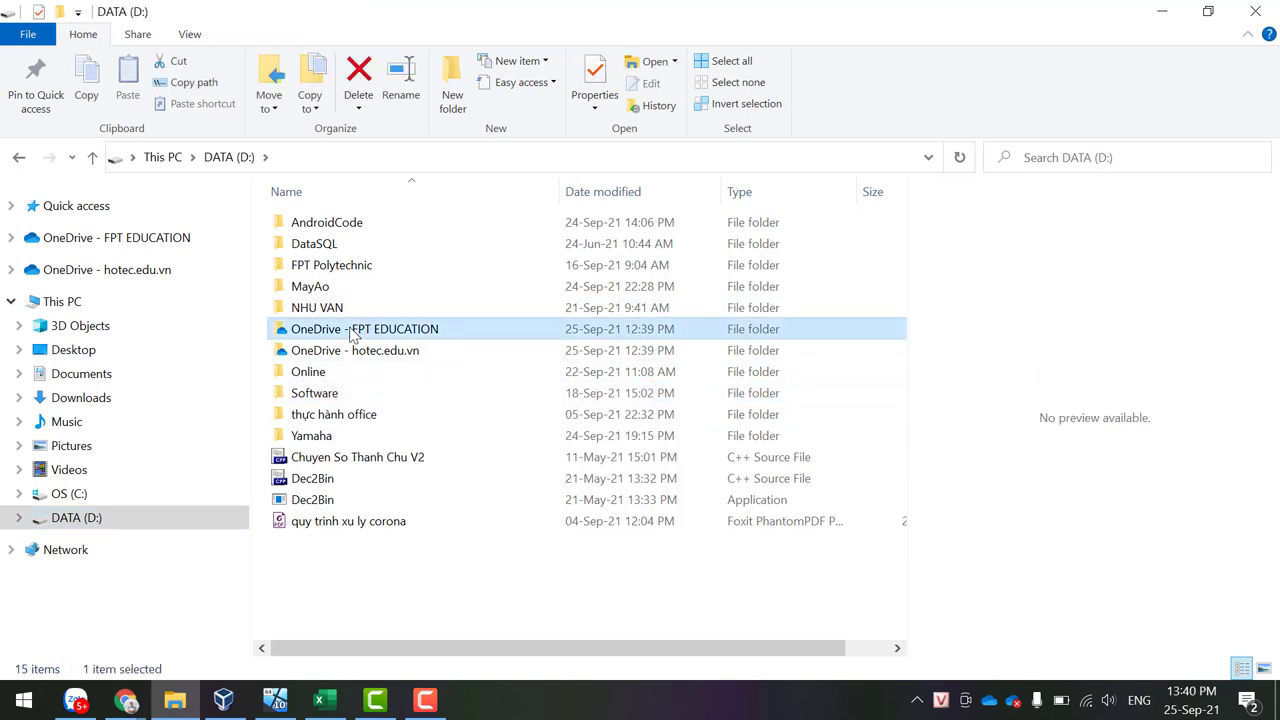
double_click(330, 392)
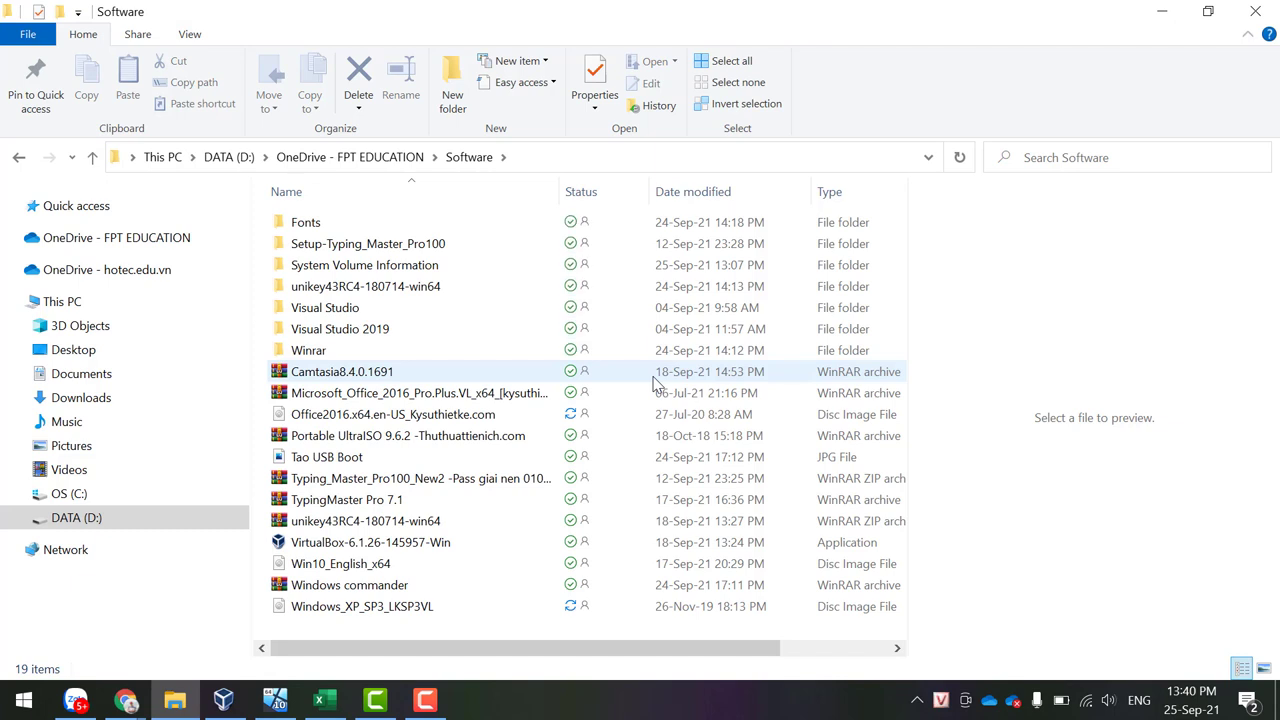
left_click(291, 233)
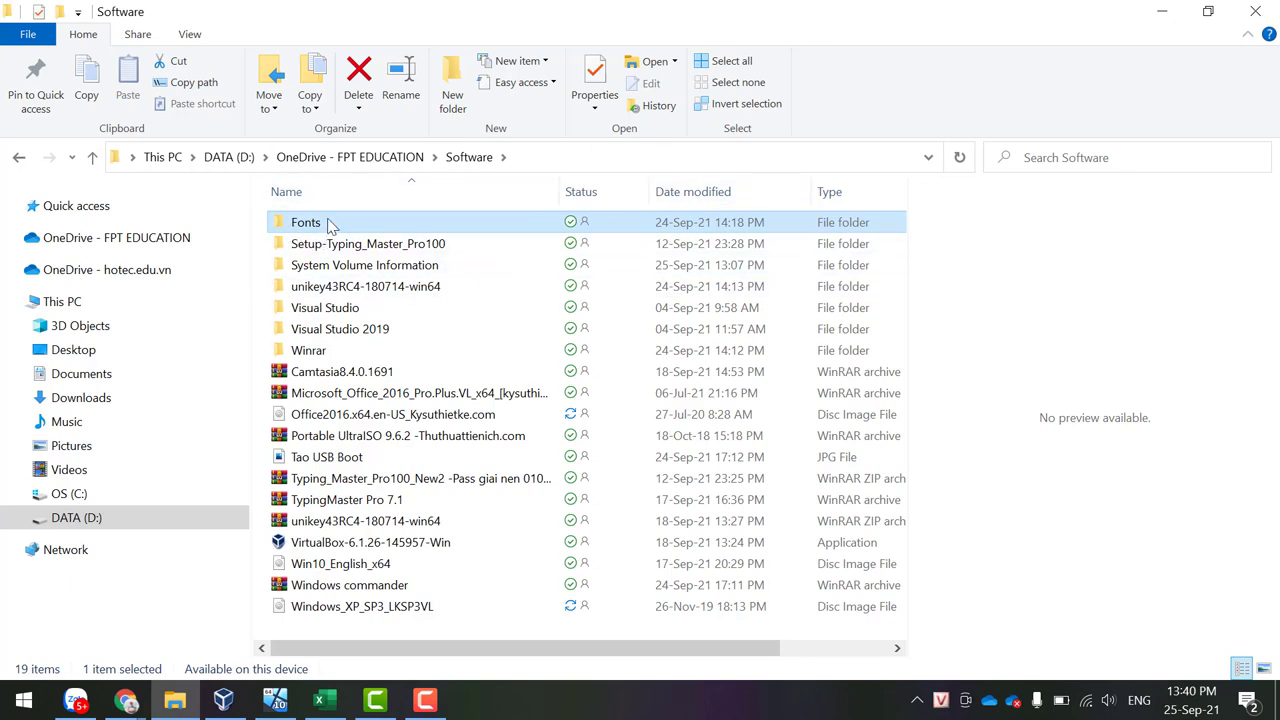
mouse_move(330, 225)
Step: Go back up to the OneDrive - FPT EDUCATION folder and point out the Software folder in it
left_click(275, 700)
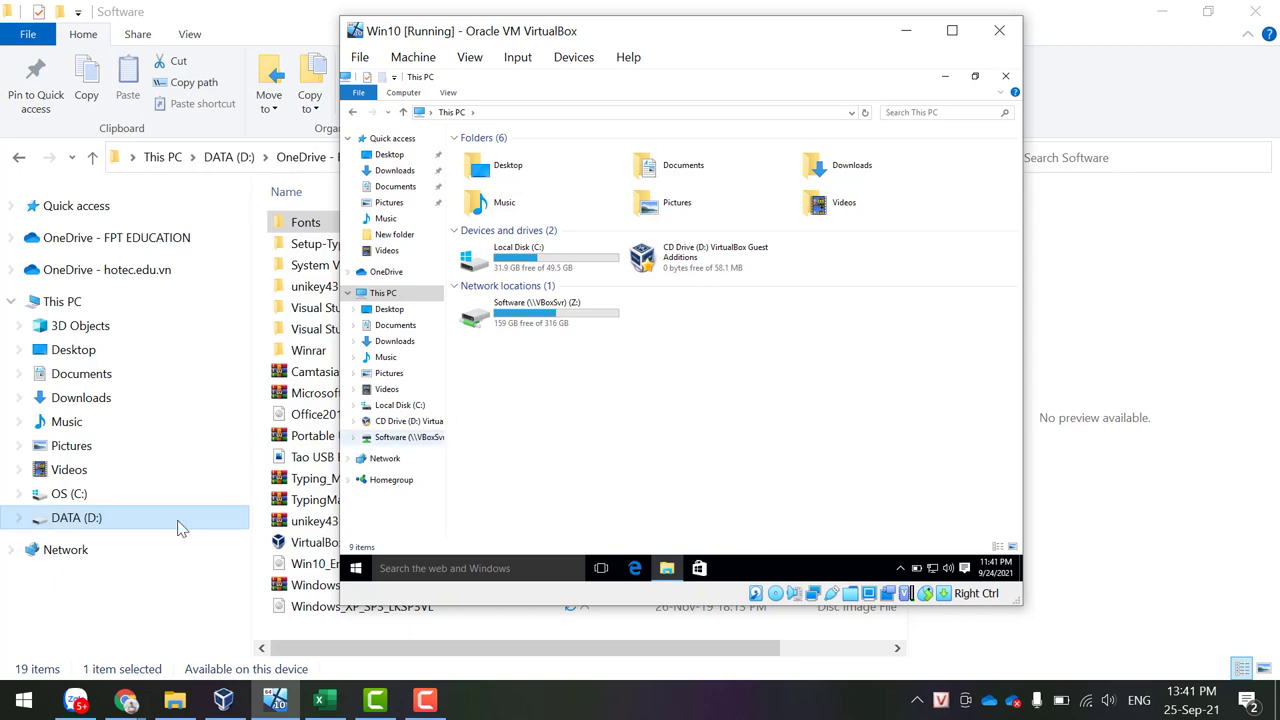
left_click(205, 575)
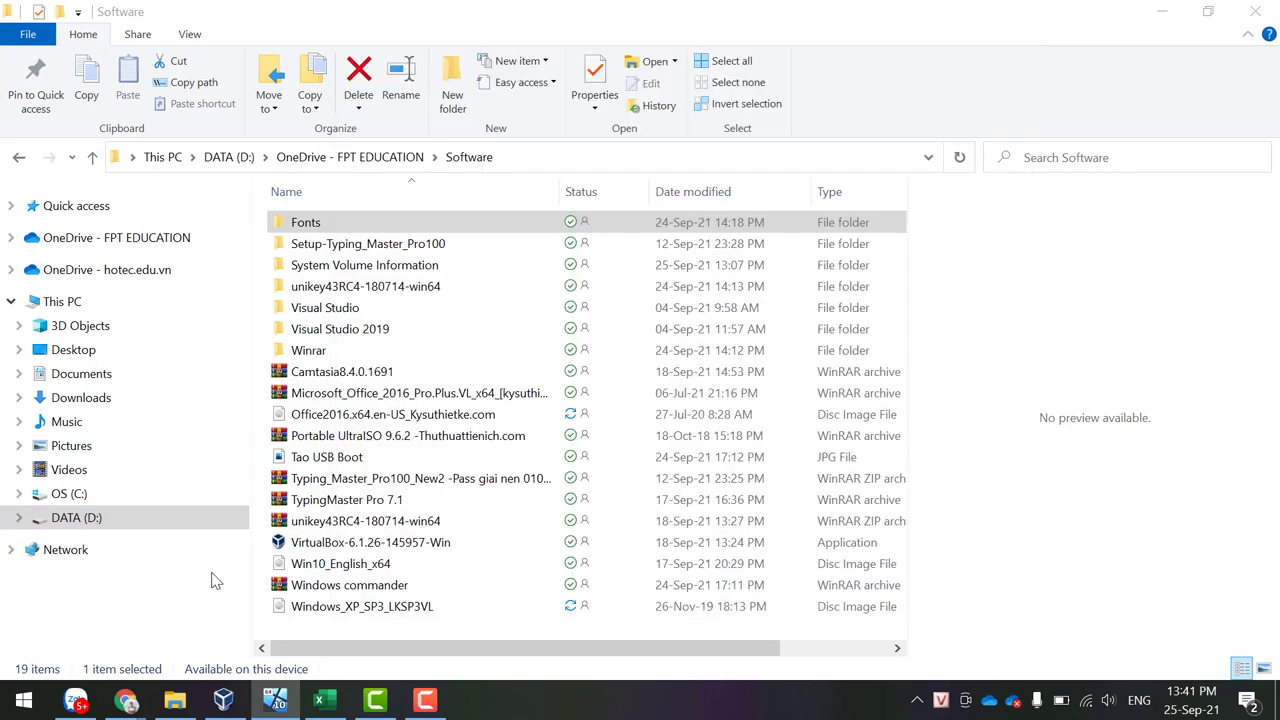
left_click(410, 158)
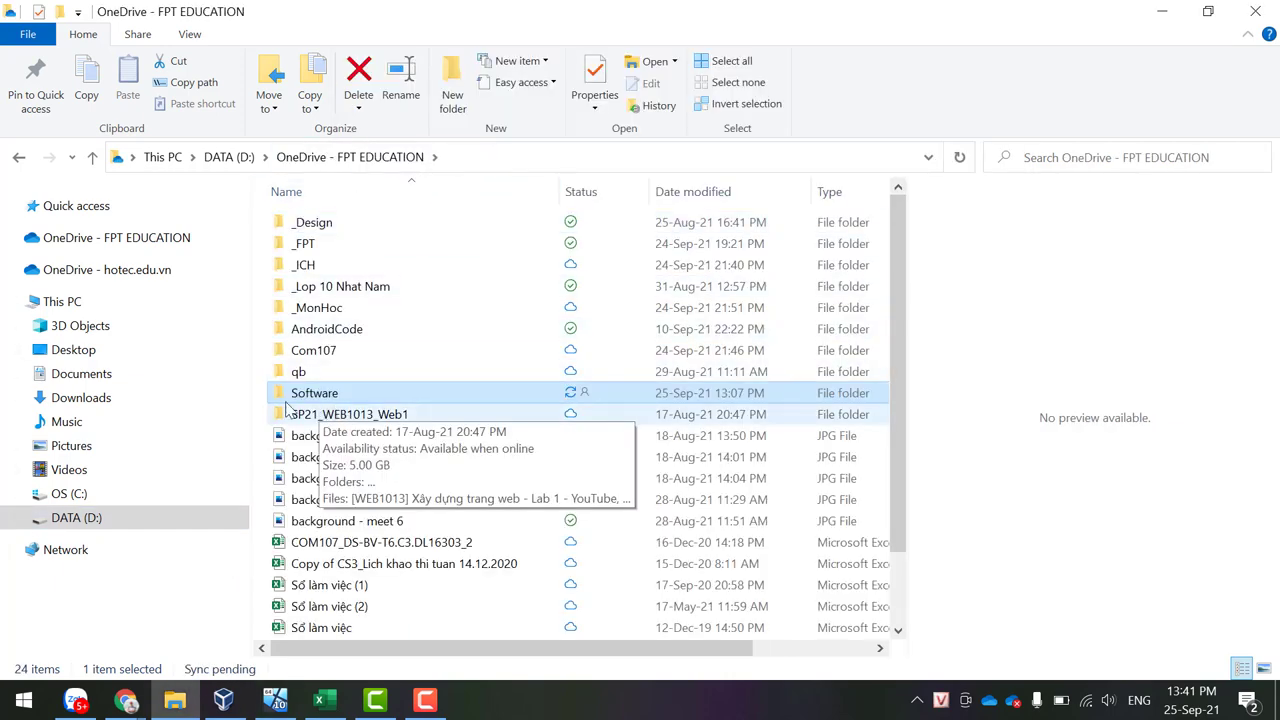
mouse_move(325, 400)
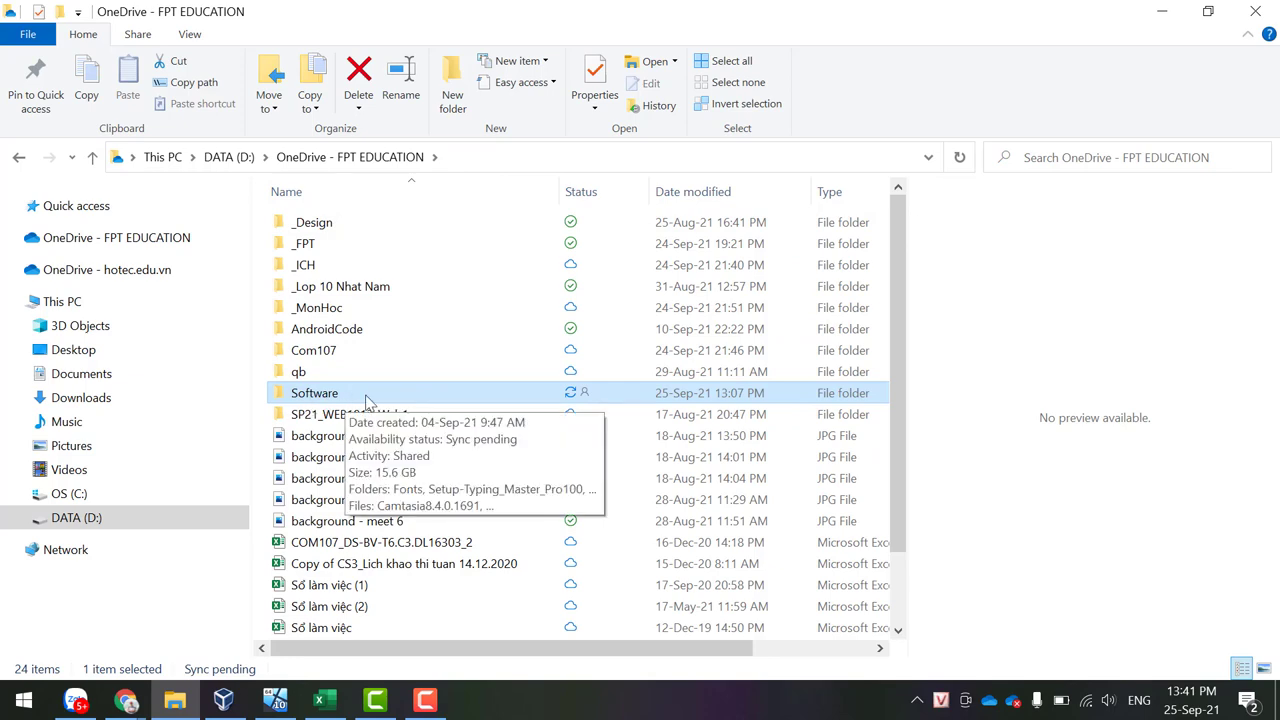
Step: Switch to the Win10 virtual machine in VirtualBox and open its shared Software network drive (Z:)
left_click(275, 700)
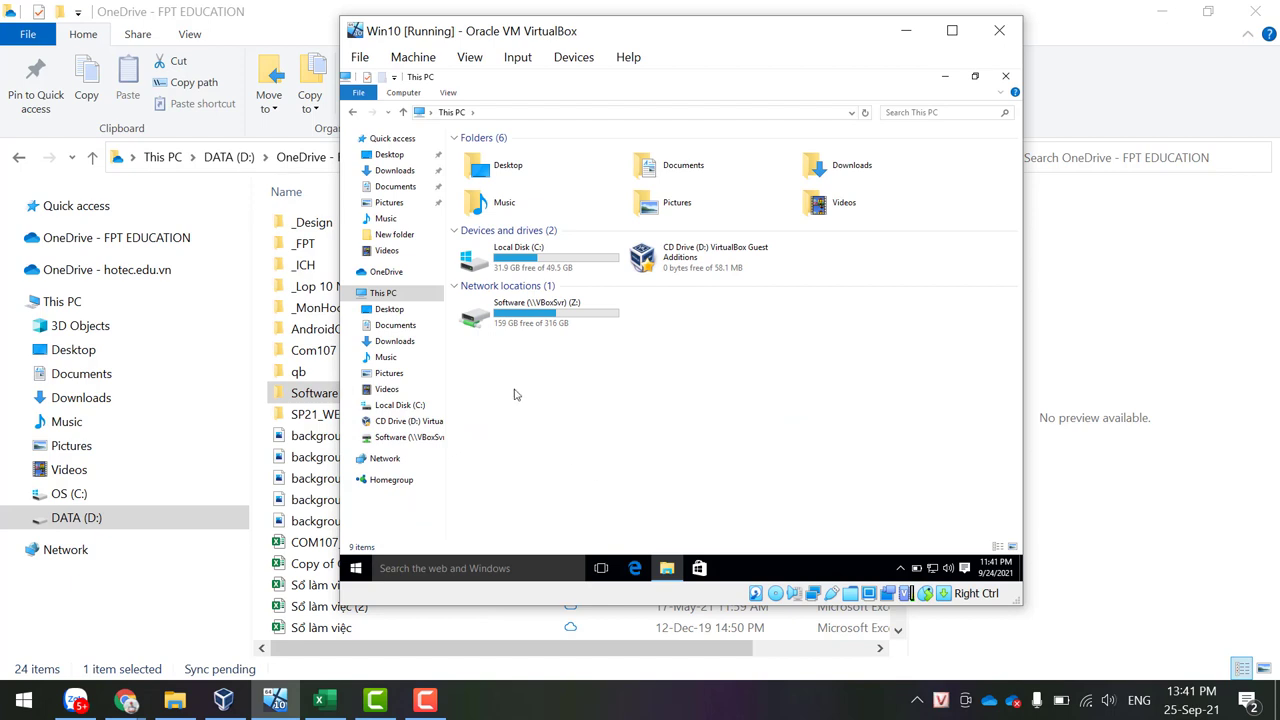
double_click(516, 322)
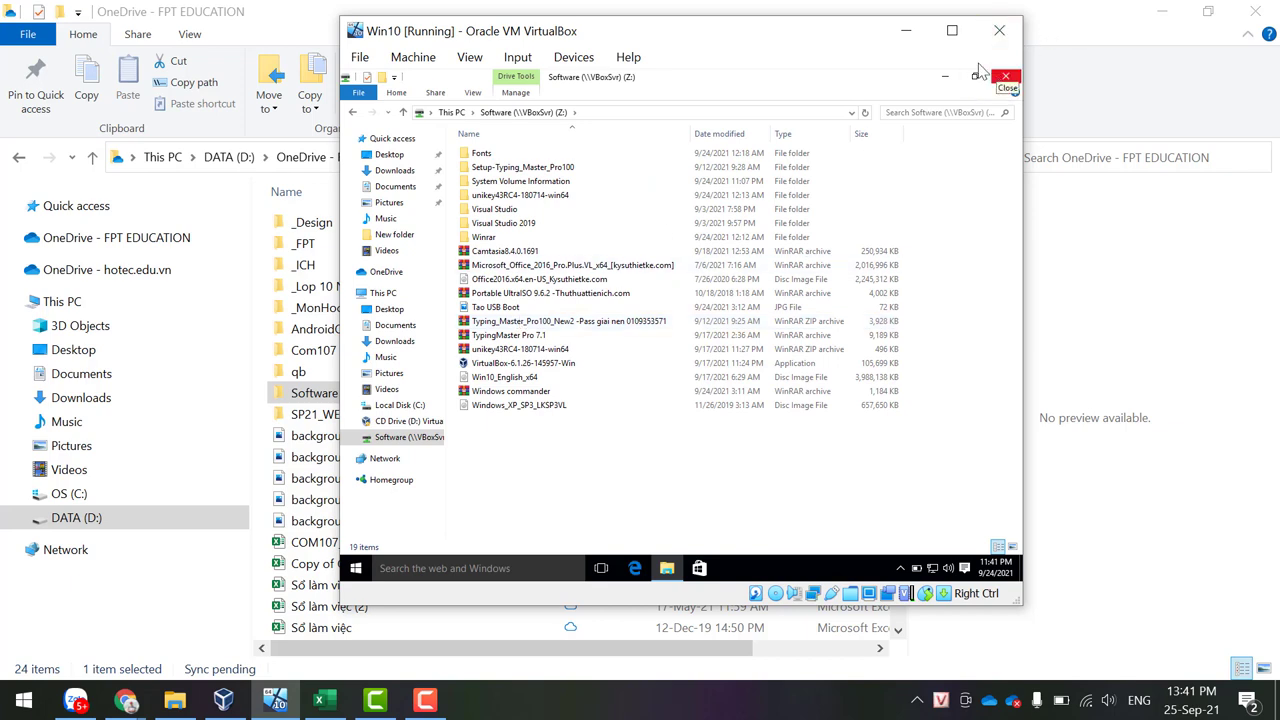
Step: Open the virtual machine's shared folder settings and select the existing Software share
left_click(557, 62)
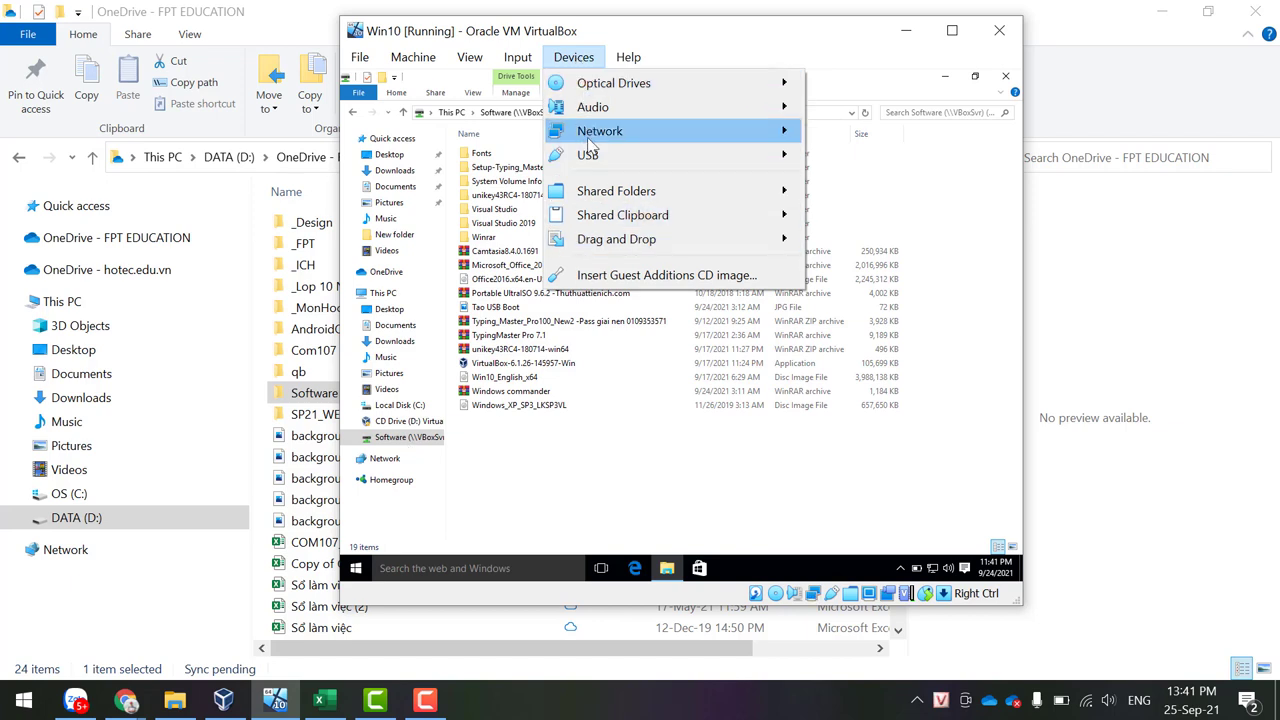
mouse_move(594, 192)
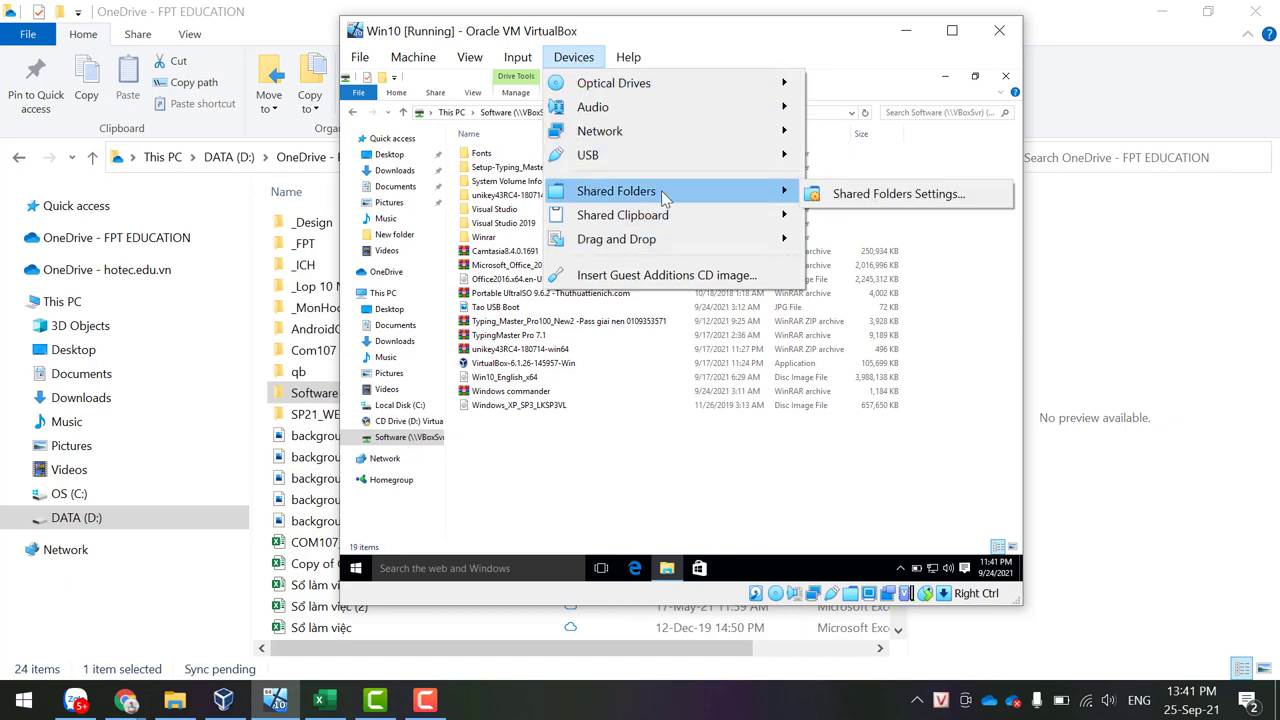
left_click(871, 198)
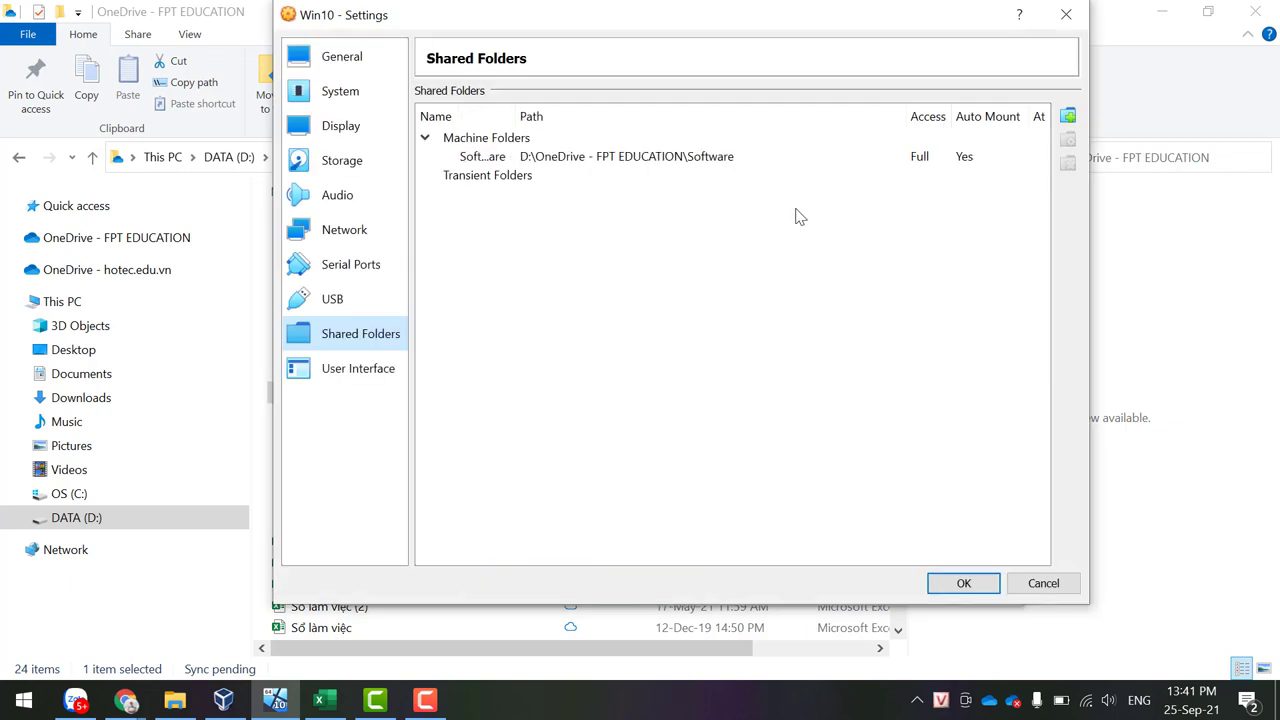
left_click(667, 163)
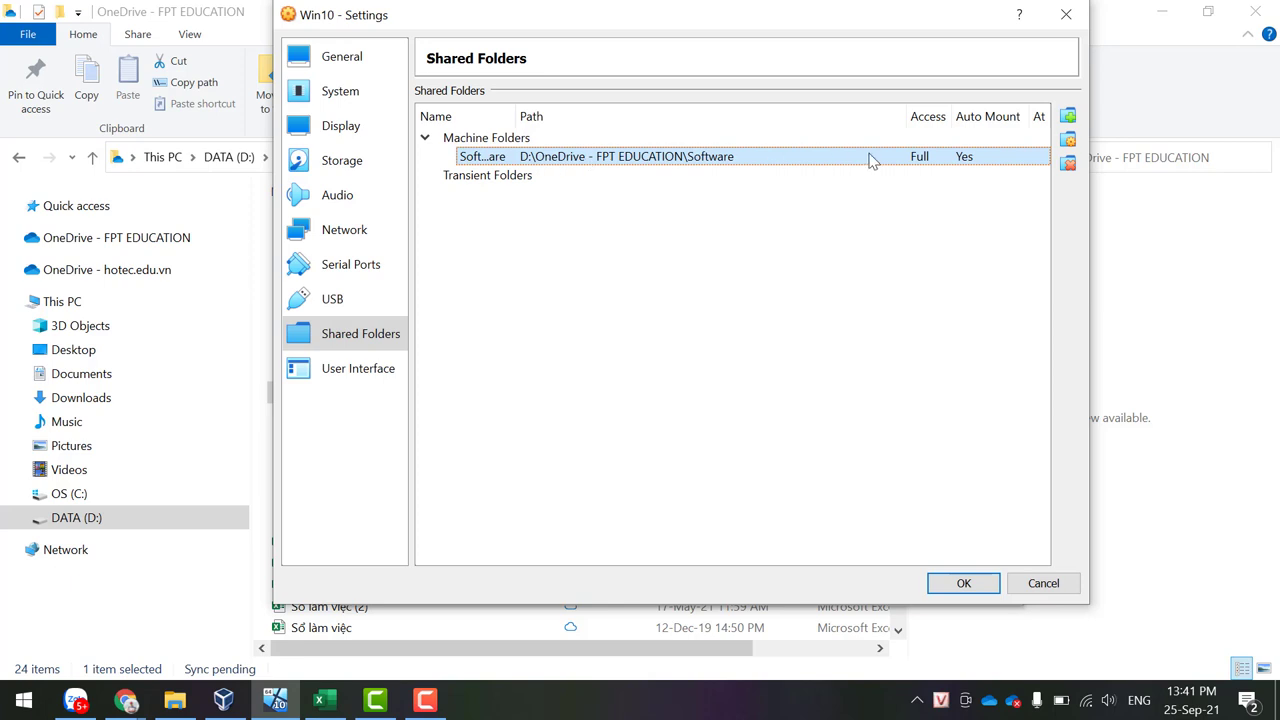
Step: Start adding a new shared folder and choose to browse for another folder path
left_click(1068, 117)
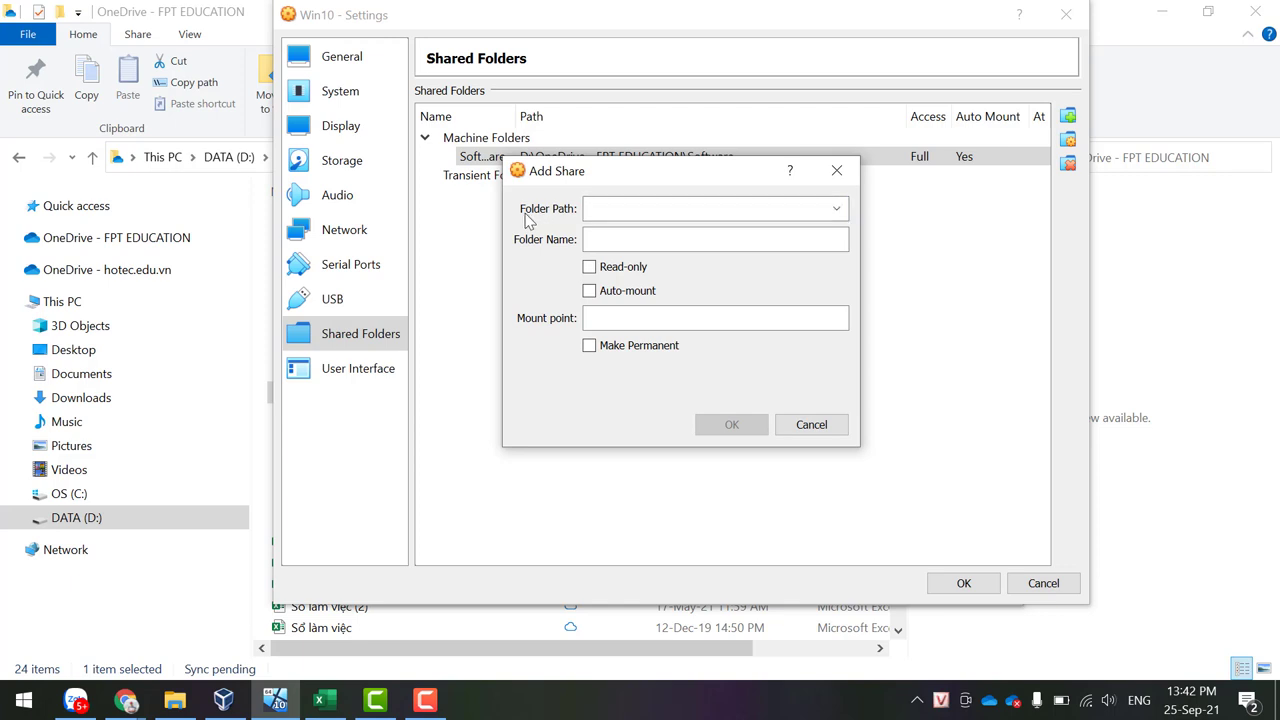
left_click(837, 210)
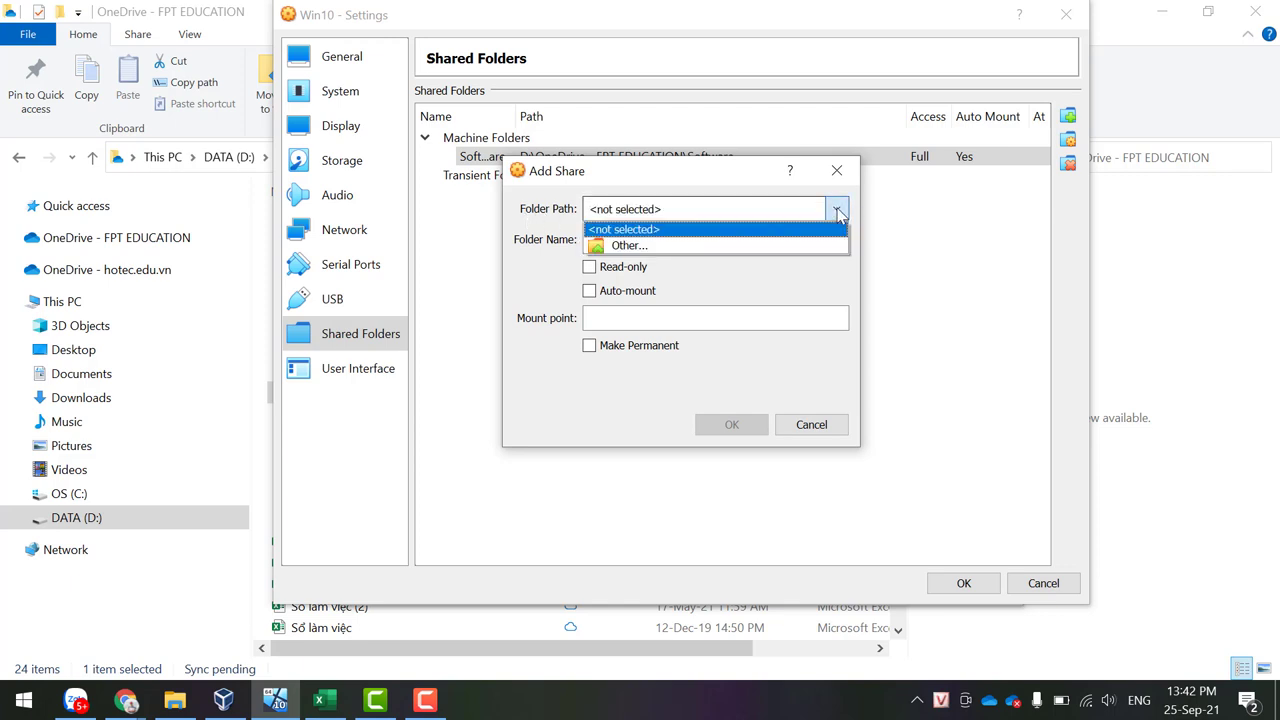
left_click(624, 246)
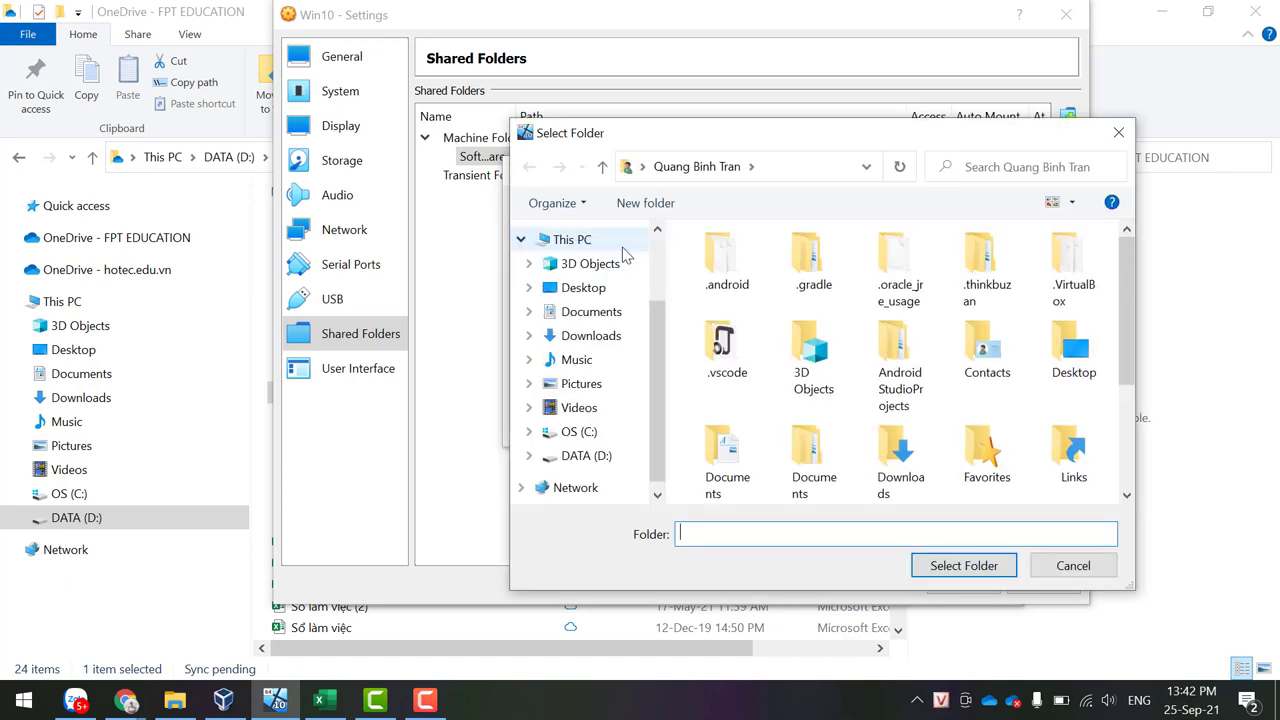
Step: Browse drive D to OneDrive - FPT EDUCATION and select its Software folder
left_click(579, 435)
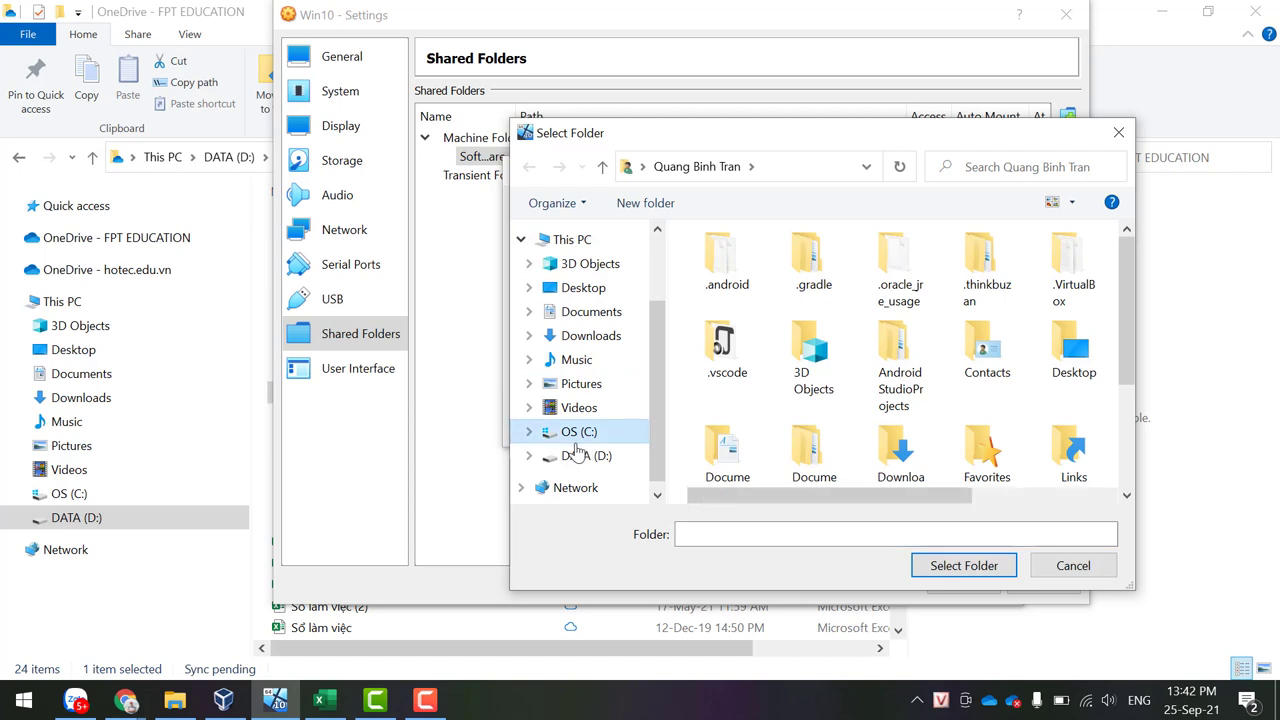
left_click(576, 456)
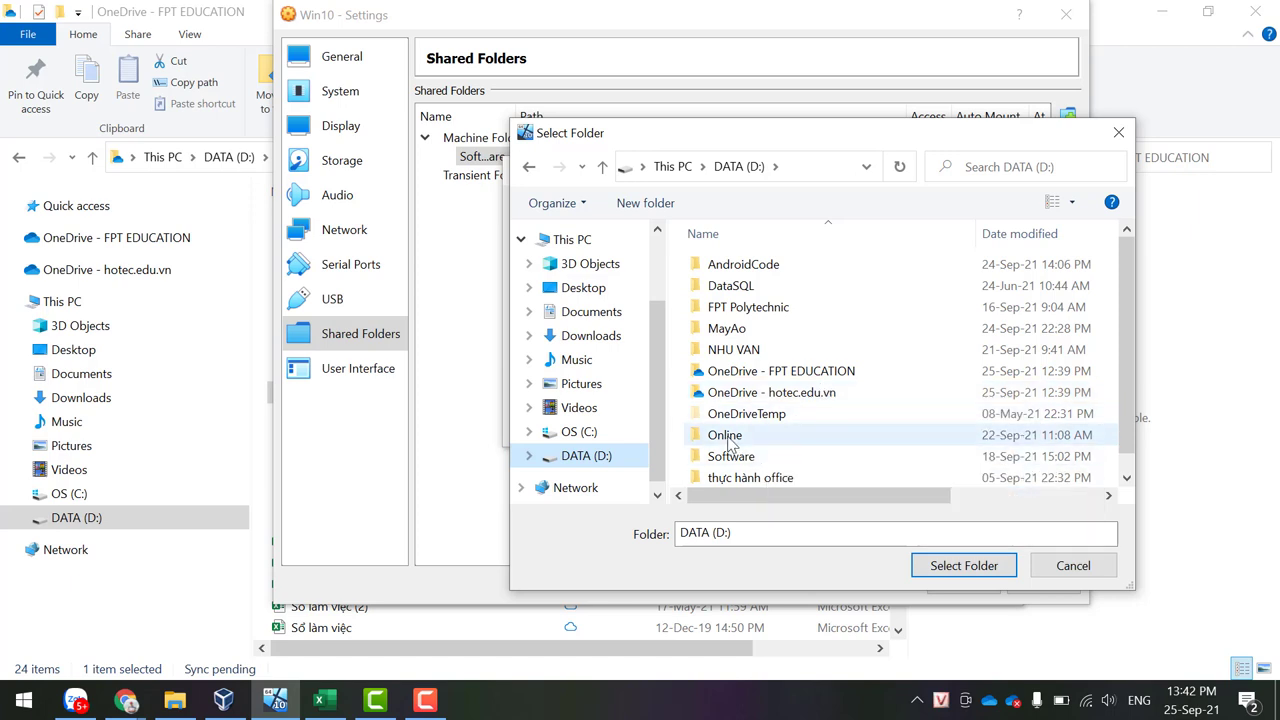
left_click(836, 437)
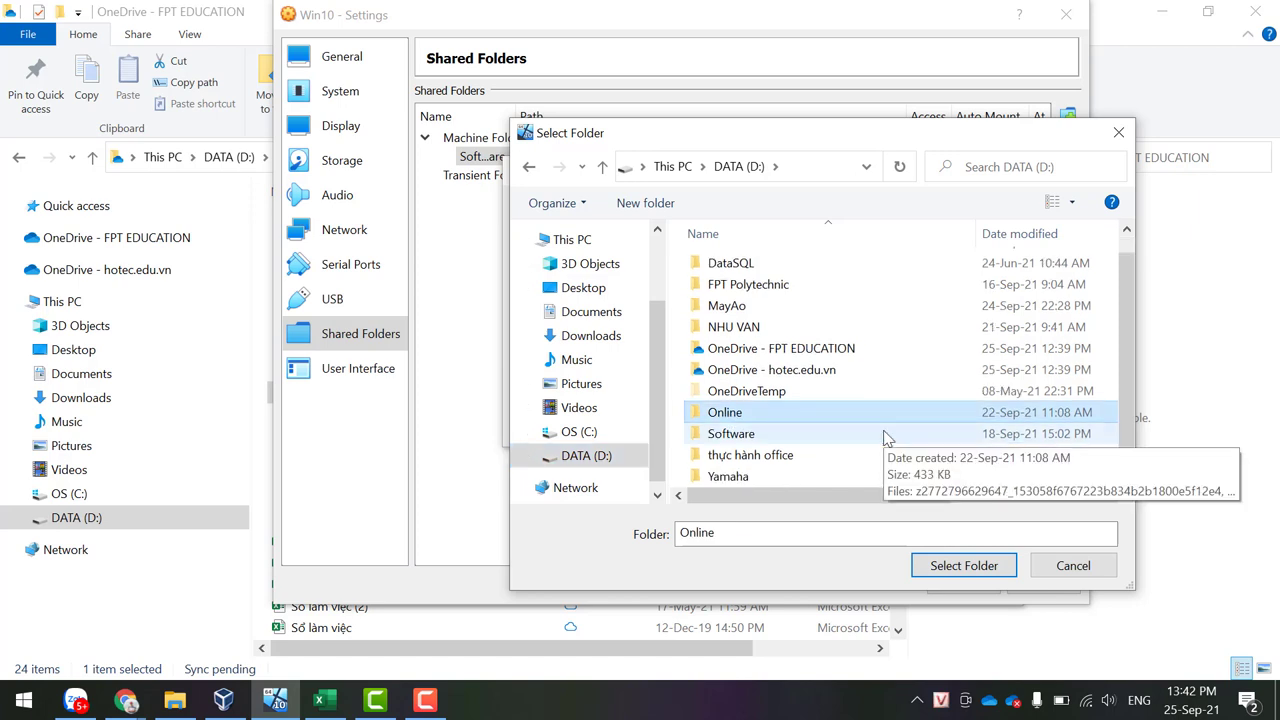
left_click(726, 460)
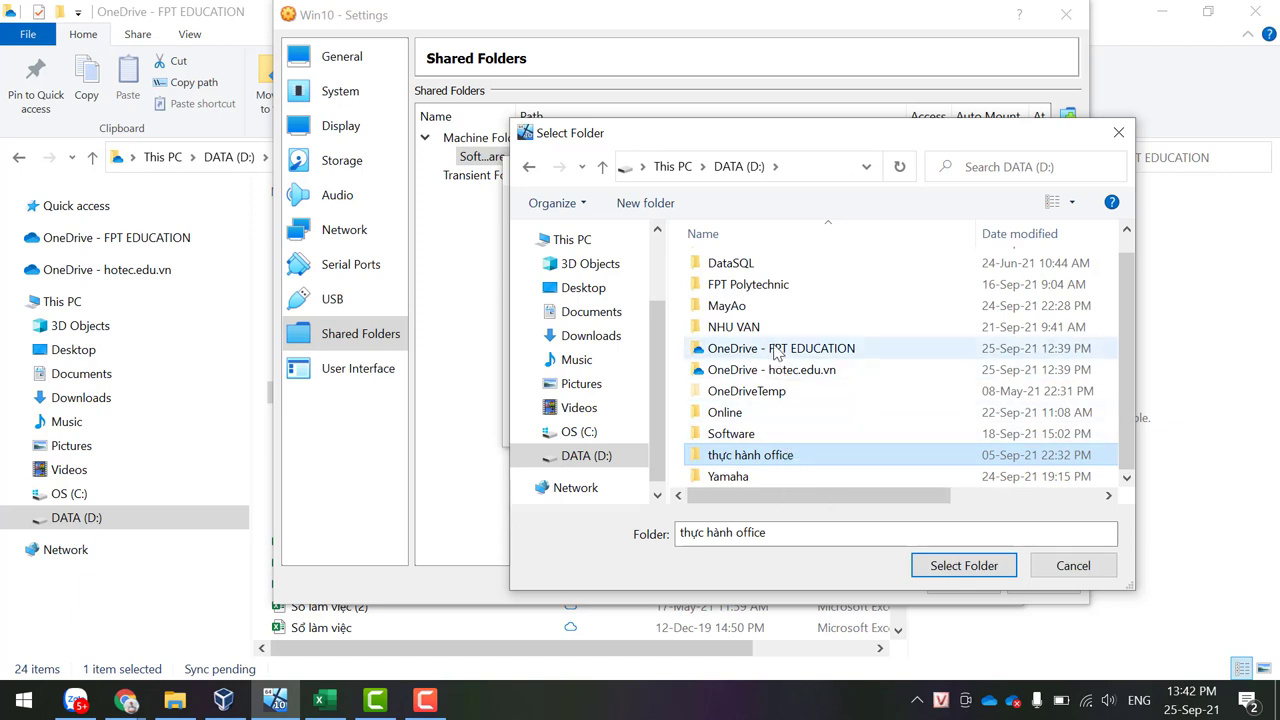
double_click(730, 352)
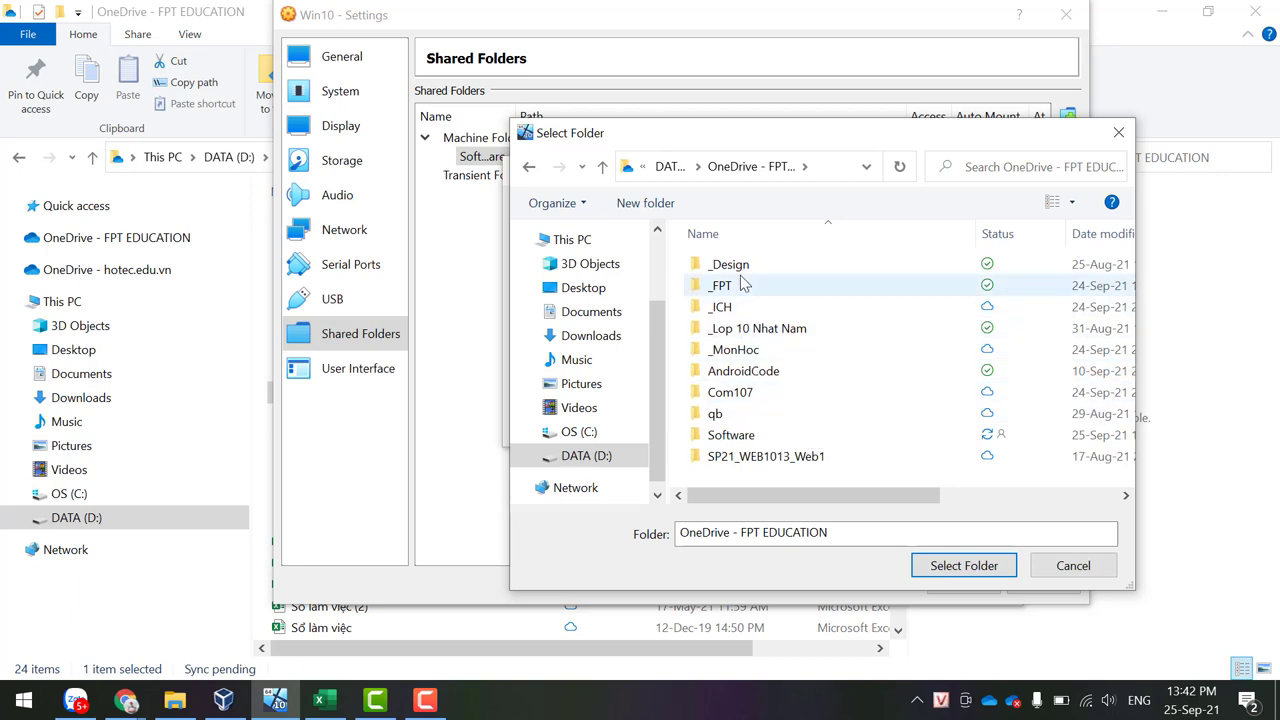
left_click(731, 435)
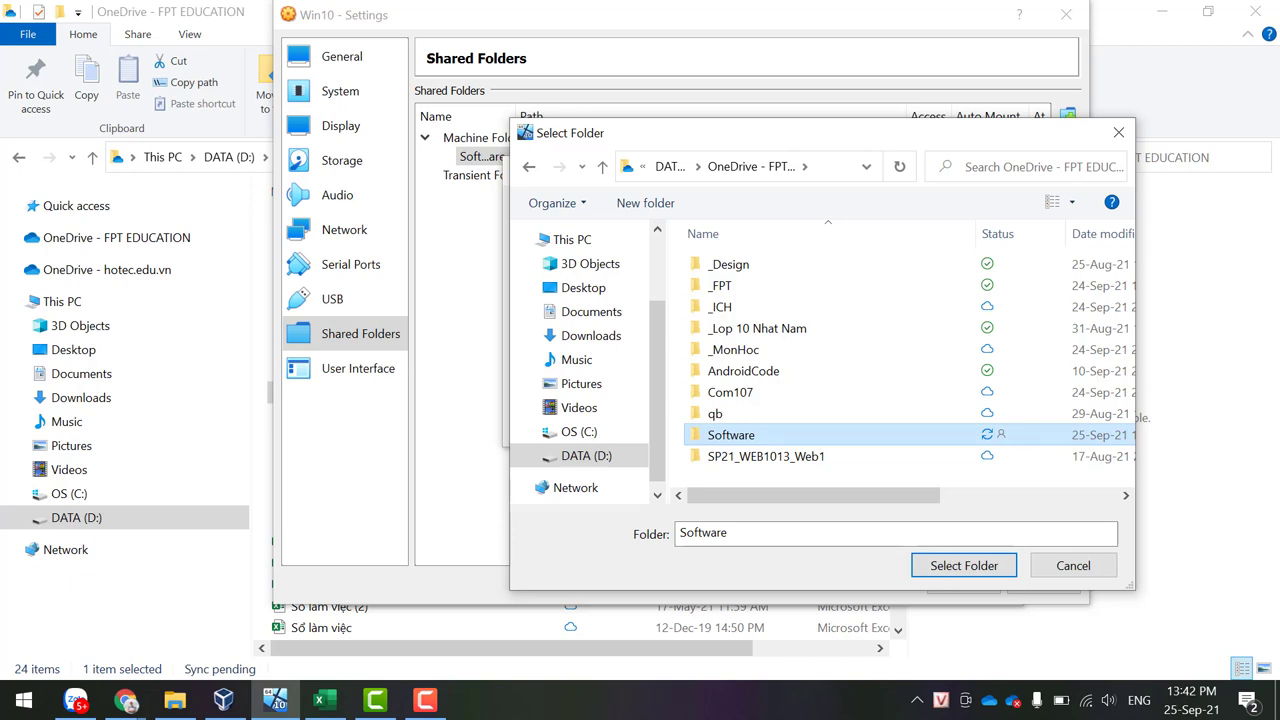
Step: Choose the "thực hành office" folder on drive D as the share's path, enable Auto-mount, and add the share
left_click(630, 462)
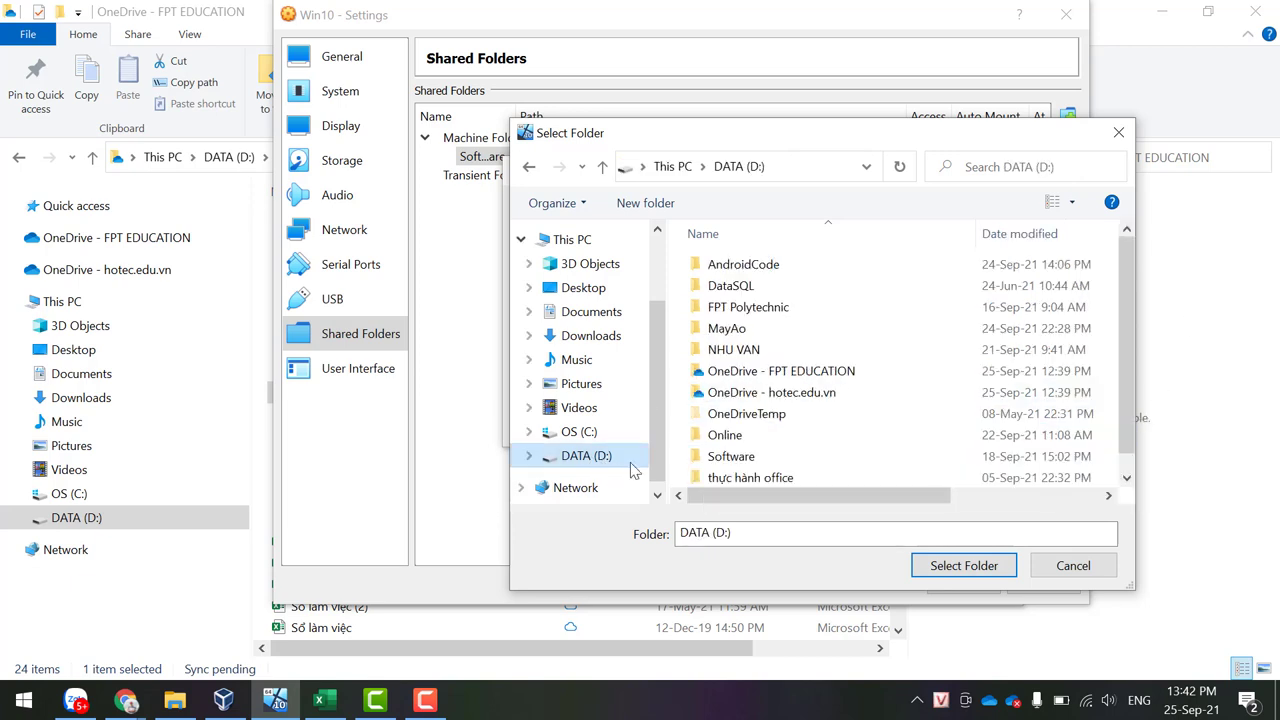
left_click(772, 479)
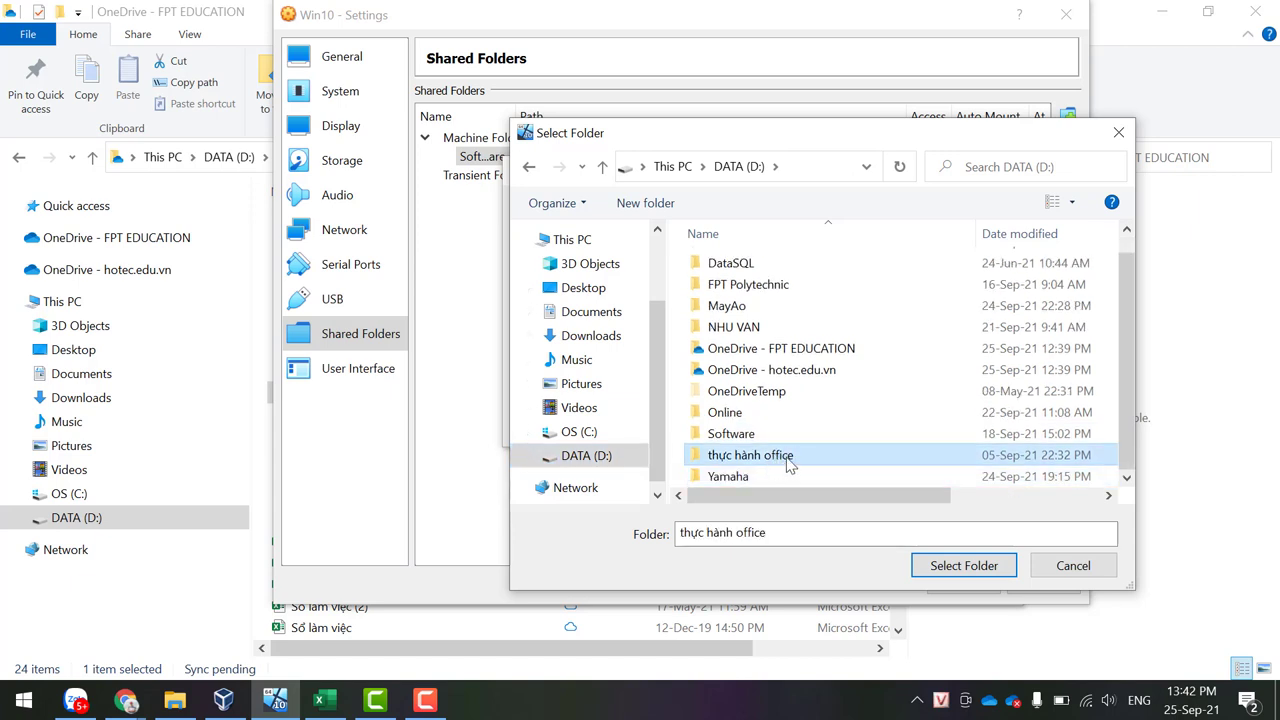
left_click(950, 565)
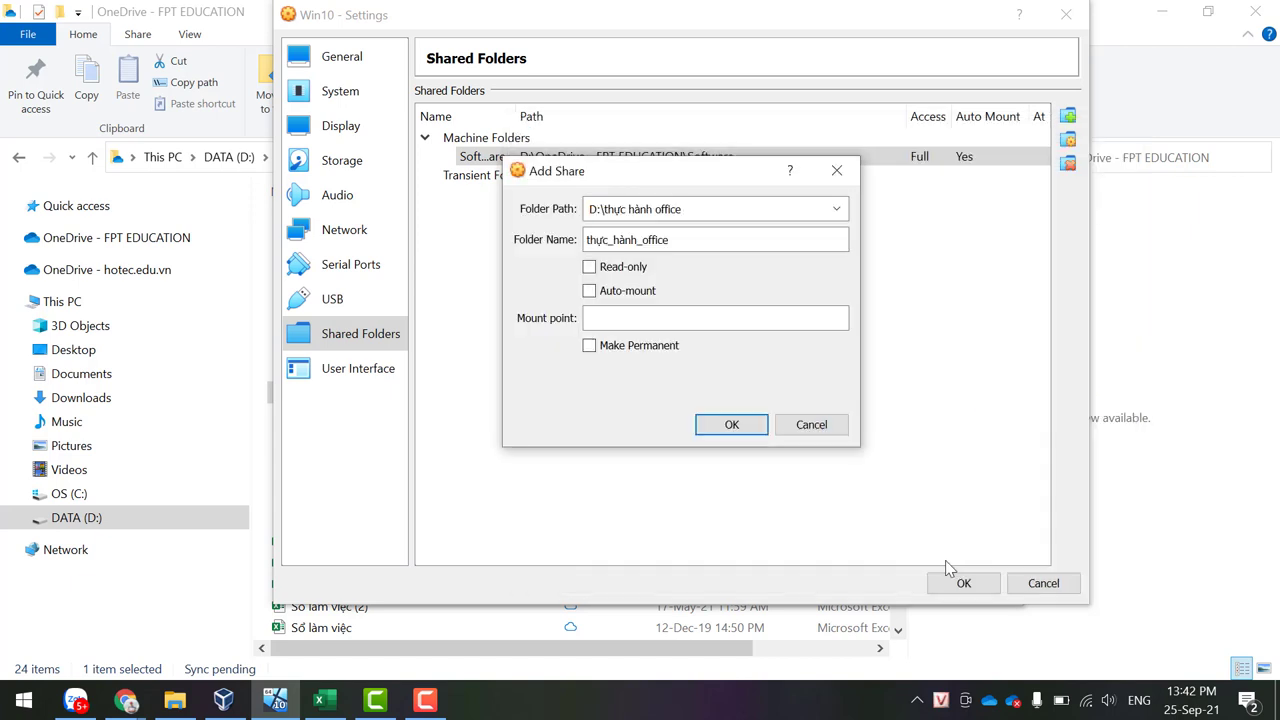
left_click(638, 301)
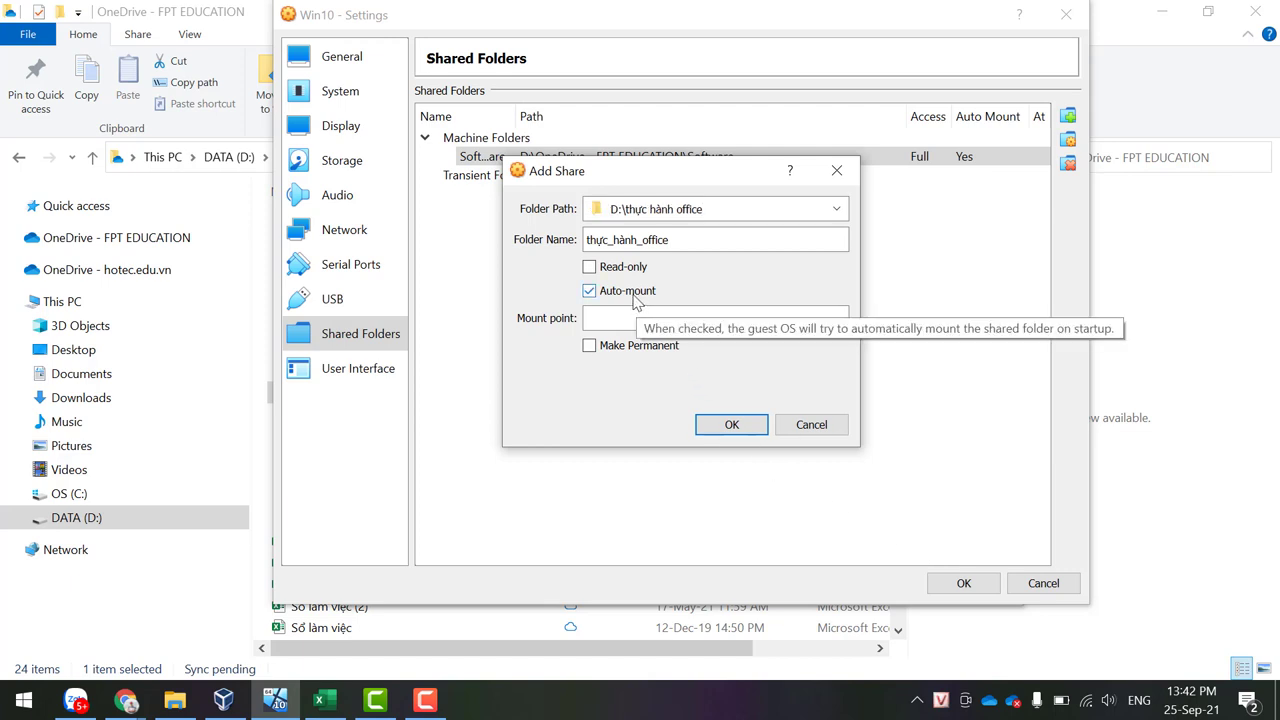
left_click(743, 432)
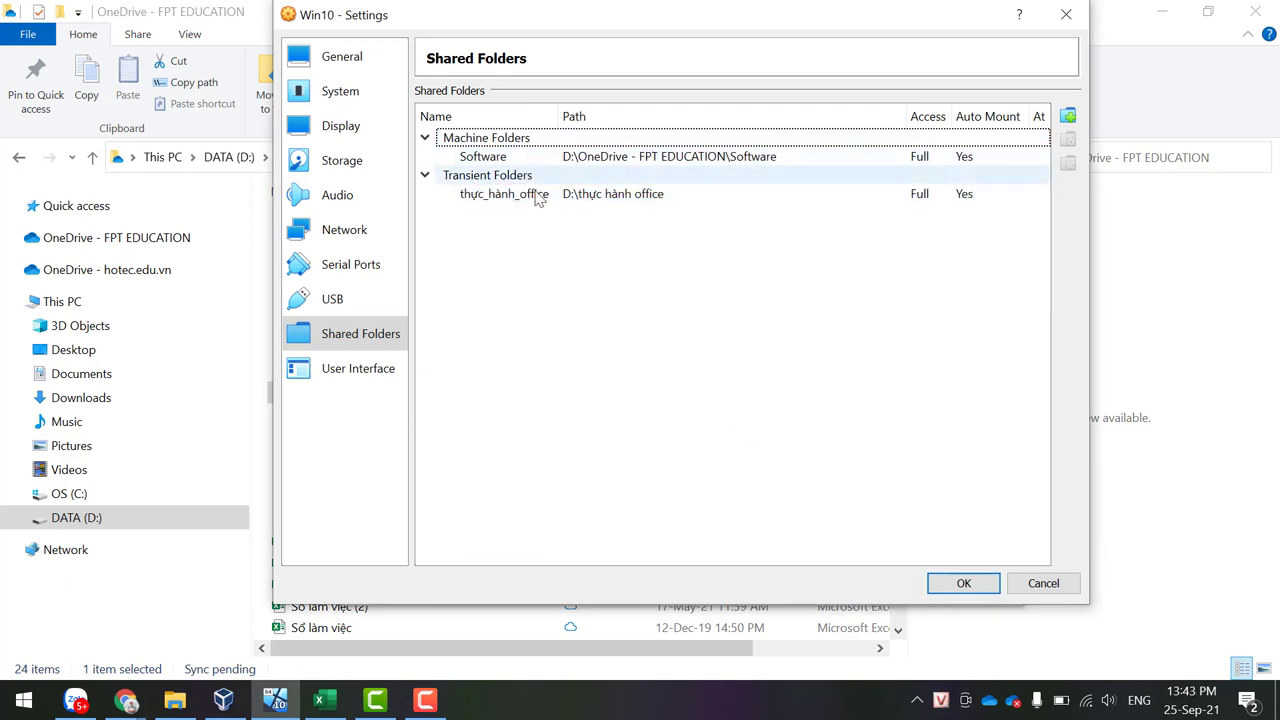
Step: Check the Software and thực_hành_office share entries and accept the shared folder settings
left_click(621, 142)
left_click(620, 160)
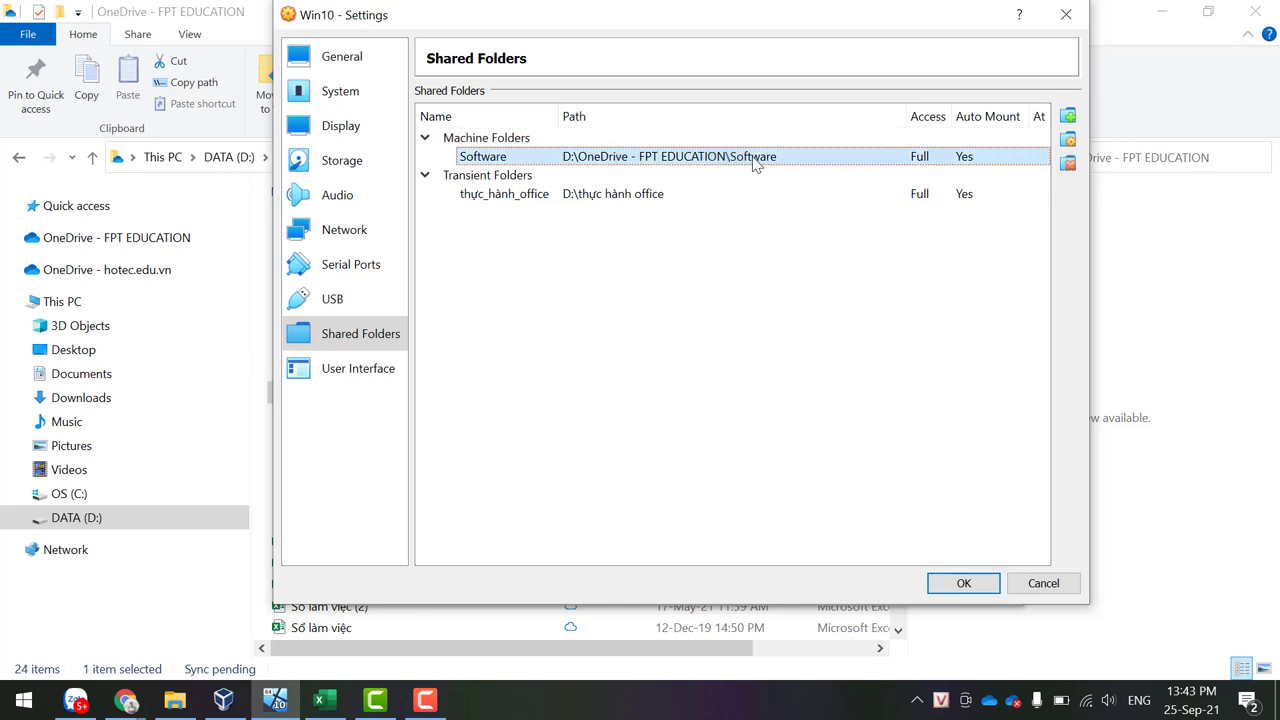
left_click(617, 198)
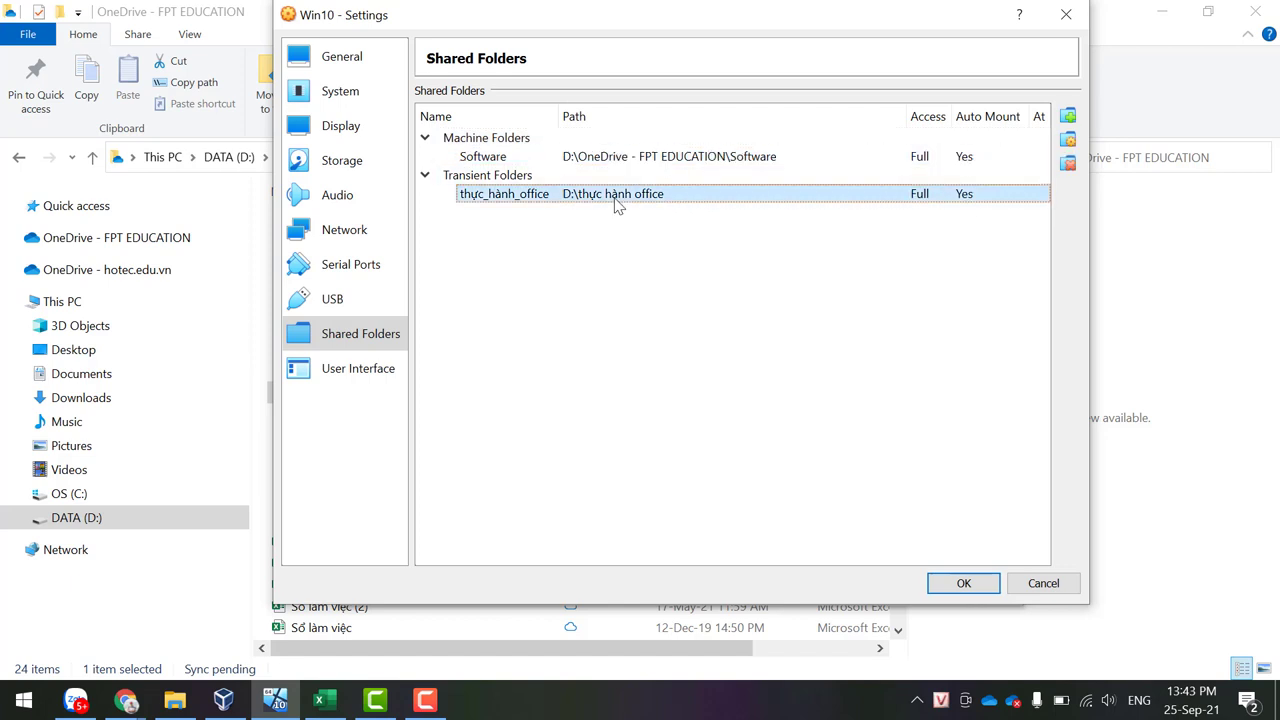
left_click(945, 586)
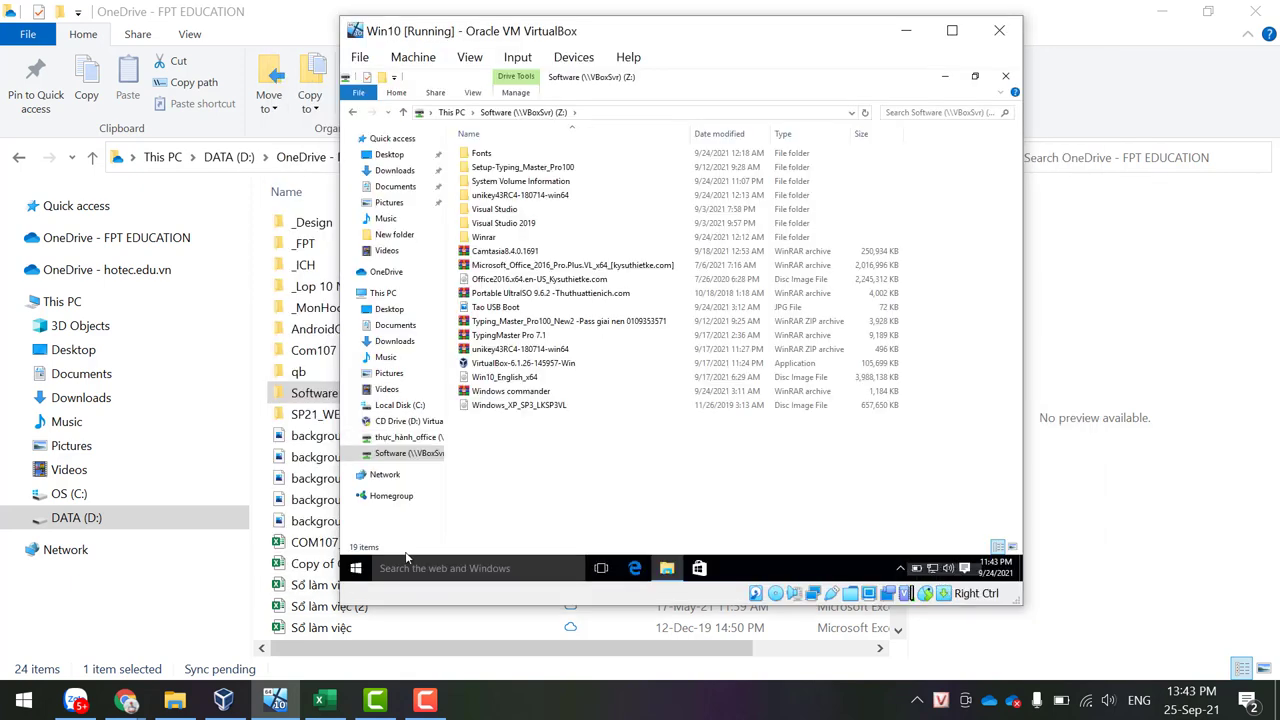
Step: View the contents of the shared thực_hành_office (Y:) and Software (Z:) drives in the virtual machine
left_click(392, 440)
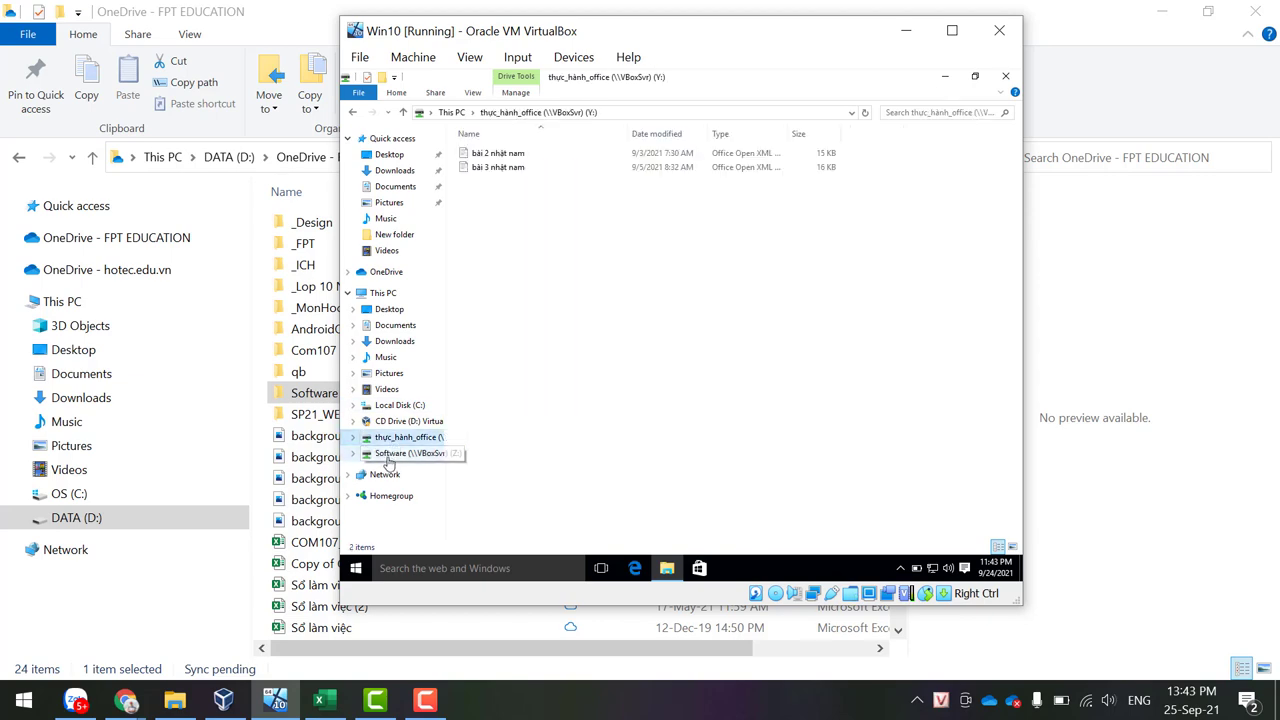
left_click(398, 452)
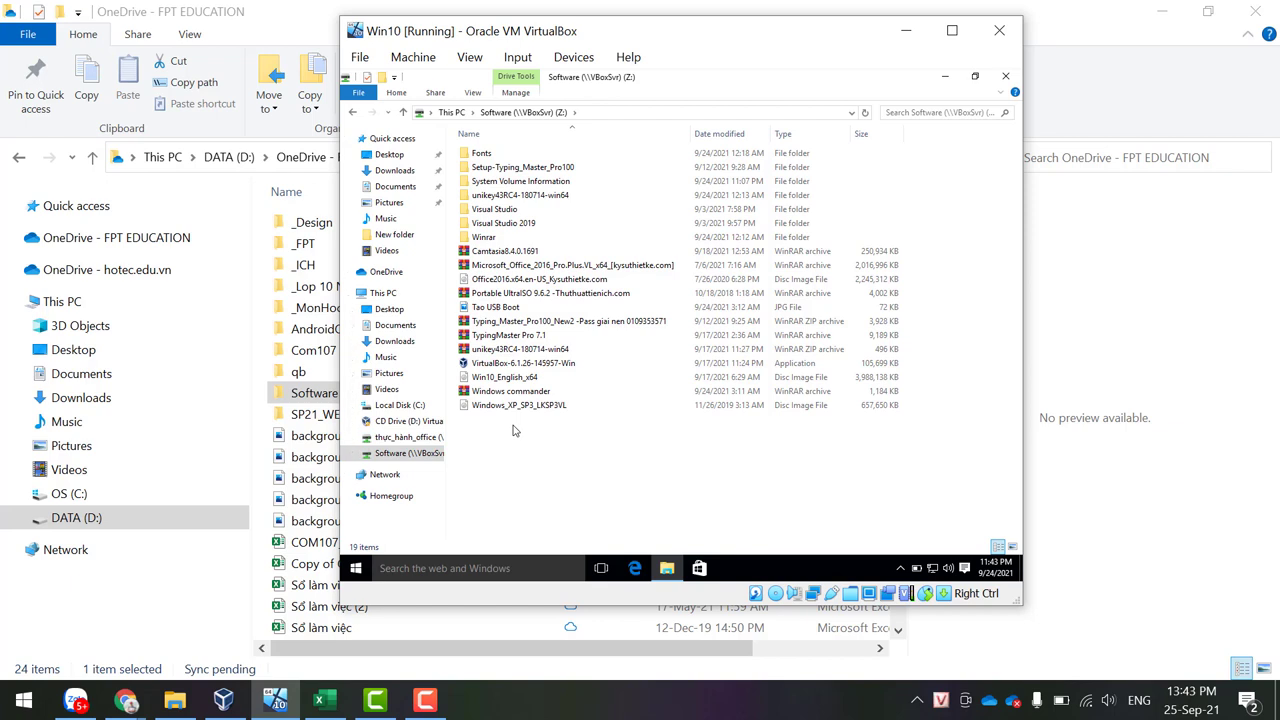
Step: Insert the Guest Additions CD image into the virtual machine's optical drive
left_click(574, 59)
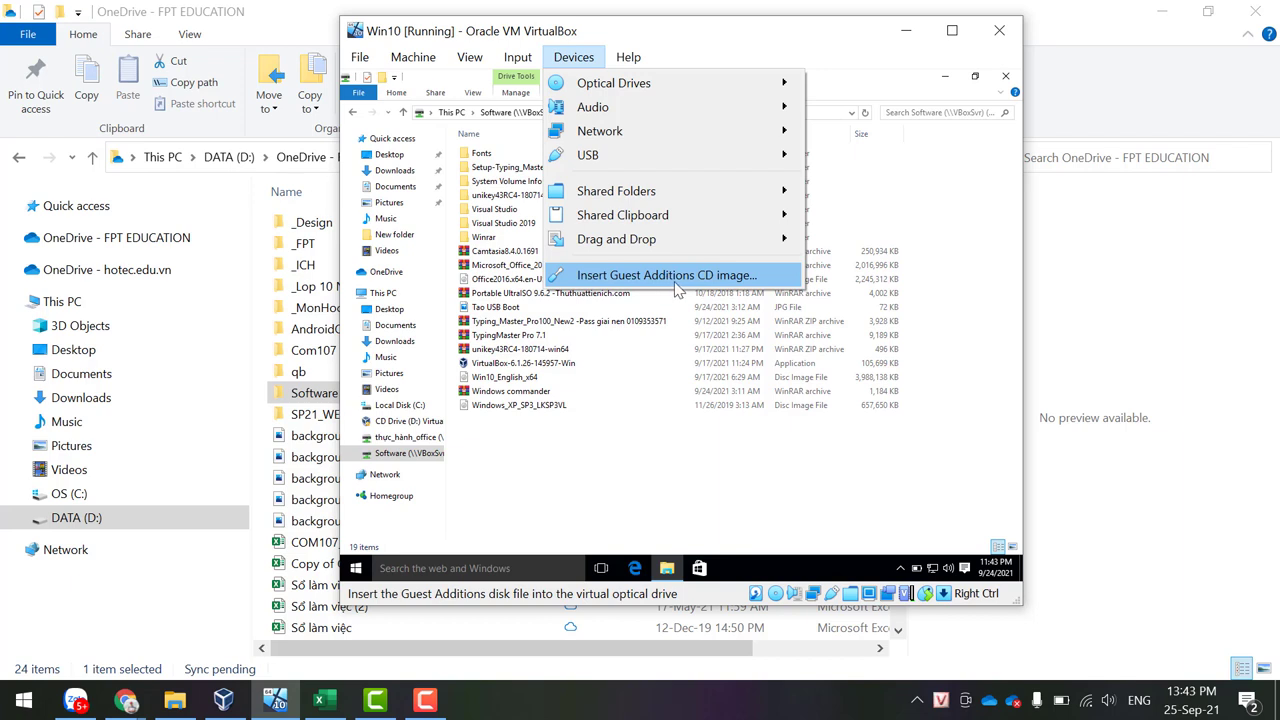
left_click(746, 281)
left_click(585, 63)
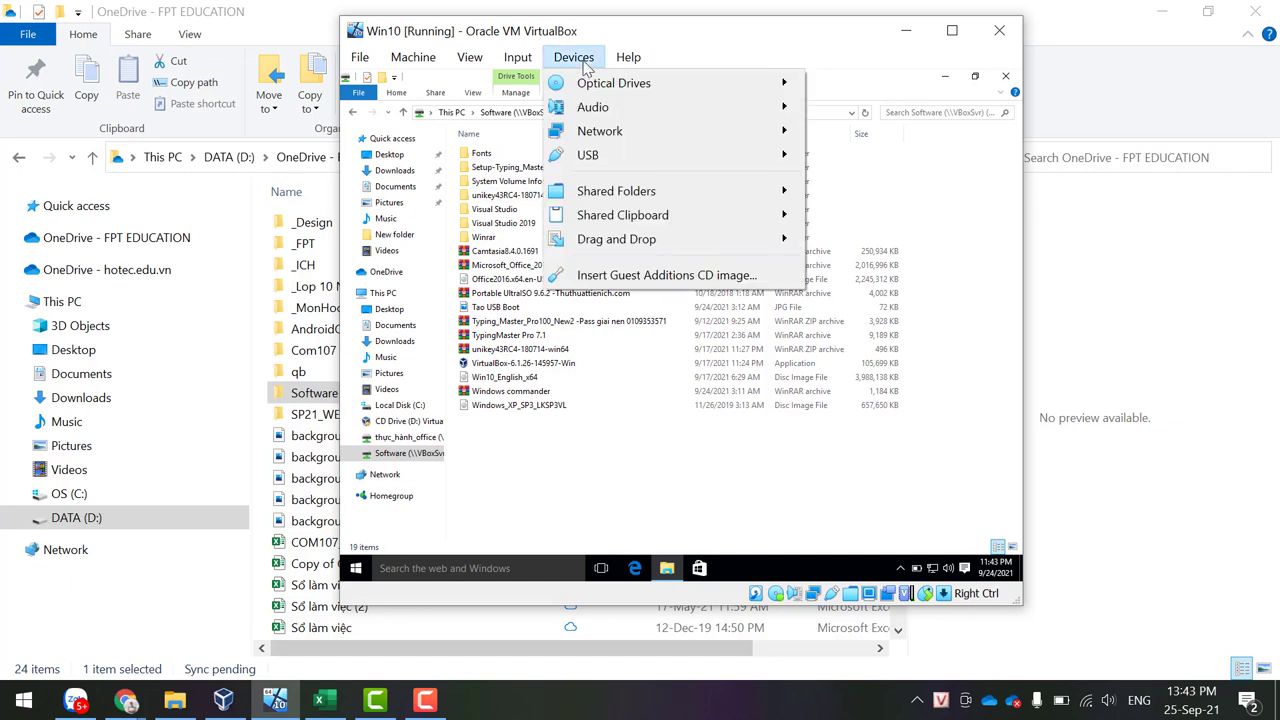
left_click(583, 280)
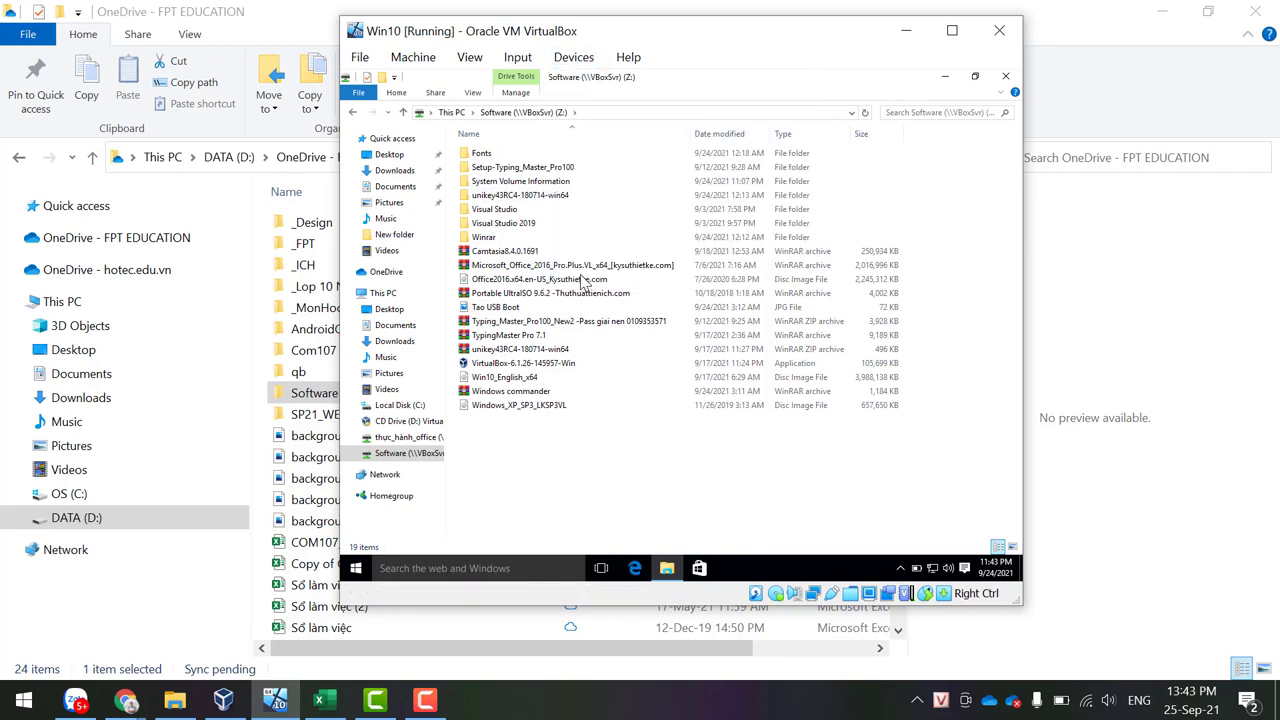
Step: Start the VirtualBox Guest Additions setup from the virtual machine's CD drive (D:) and allow it to make changes
left_click(383, 292)
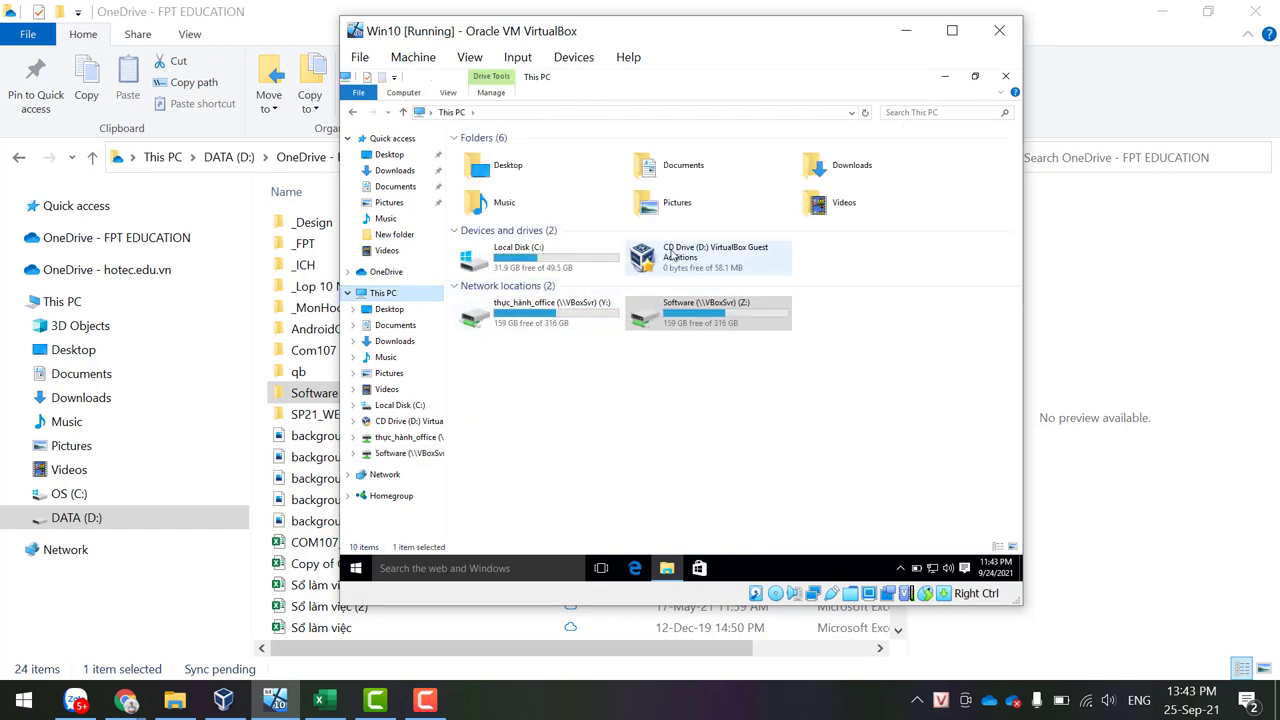
left_click(672, 255)
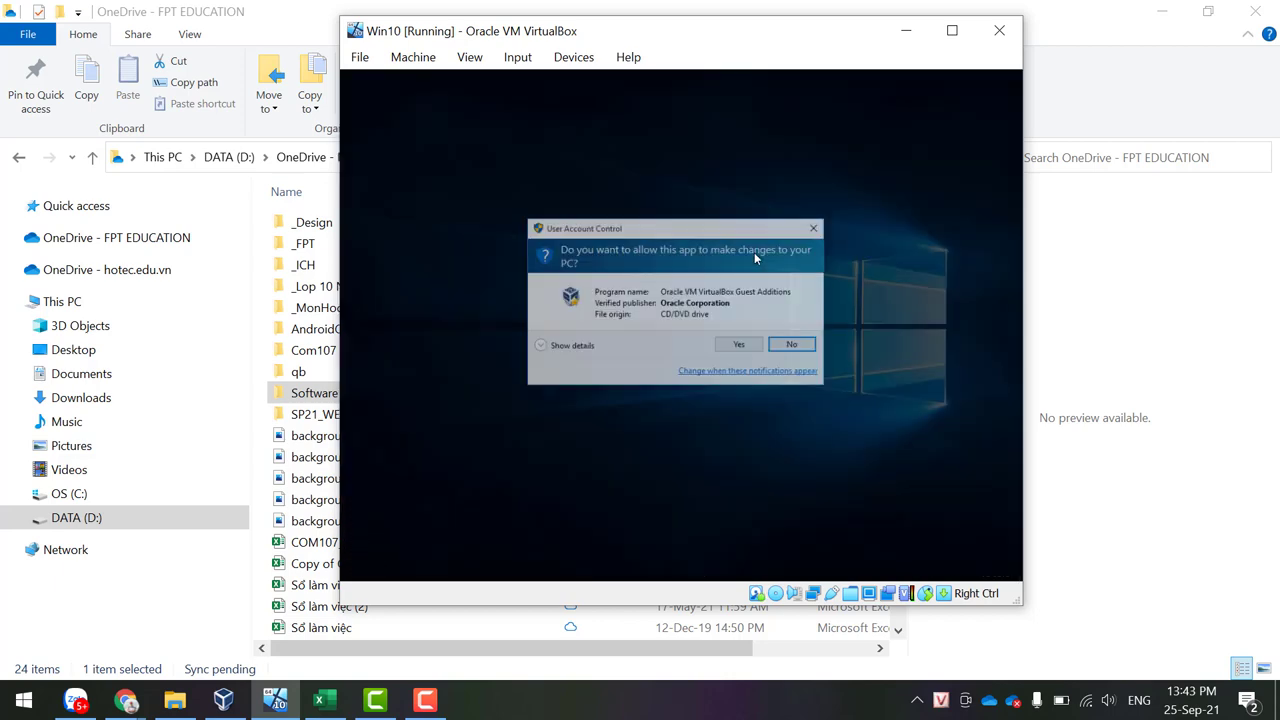
left_click(739, 345)
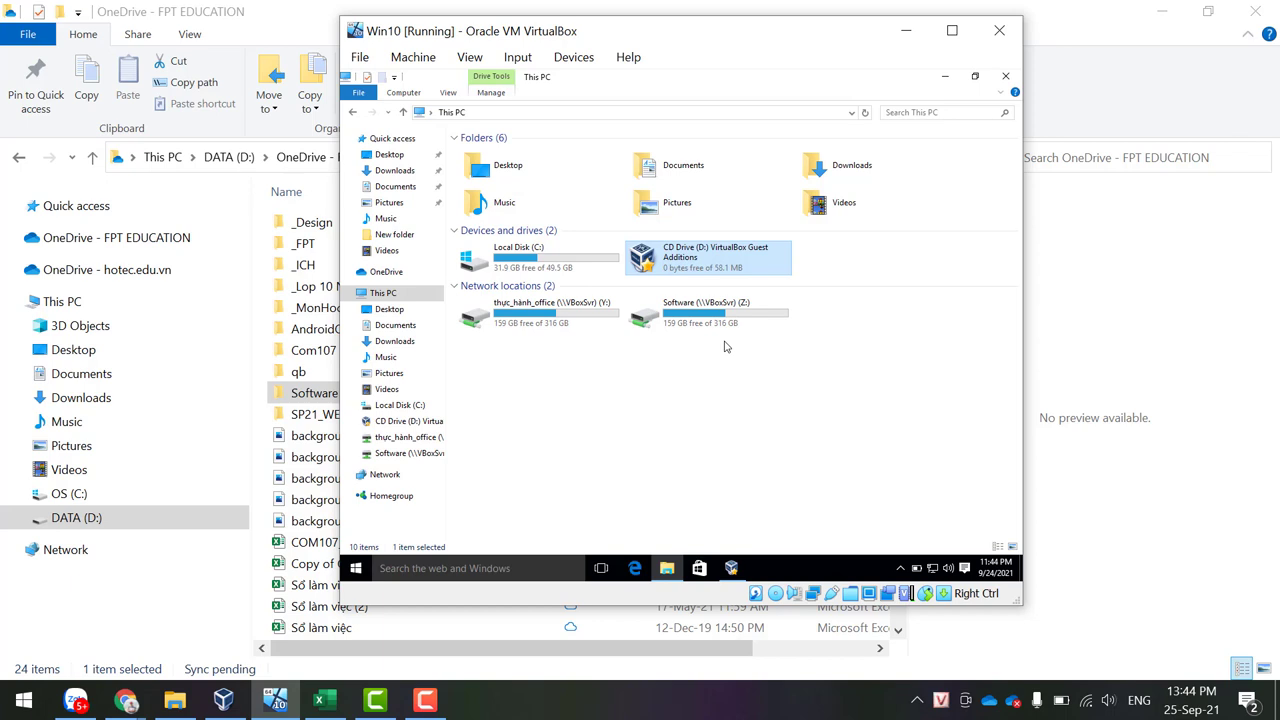
left_click(731, 568)
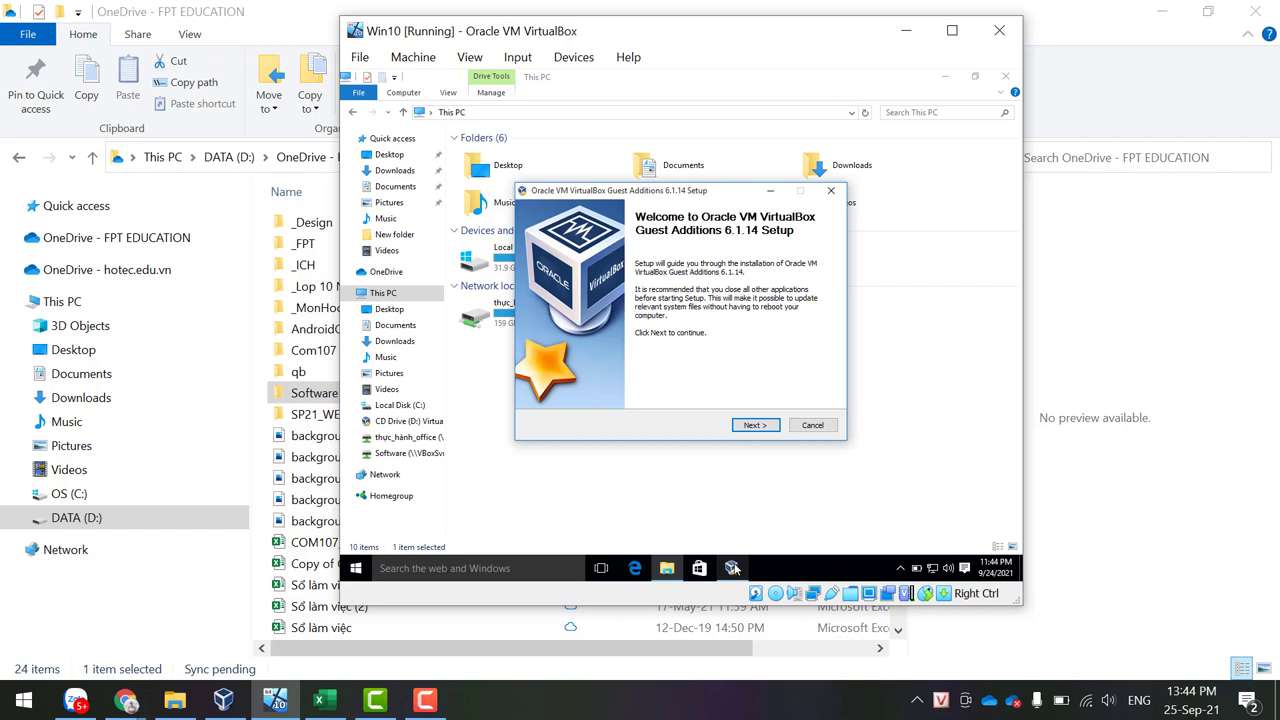
Step: Go through the Guest Additions setup with the default destination folder up to the component selection, and cancel the installation
left_click(755, 425)
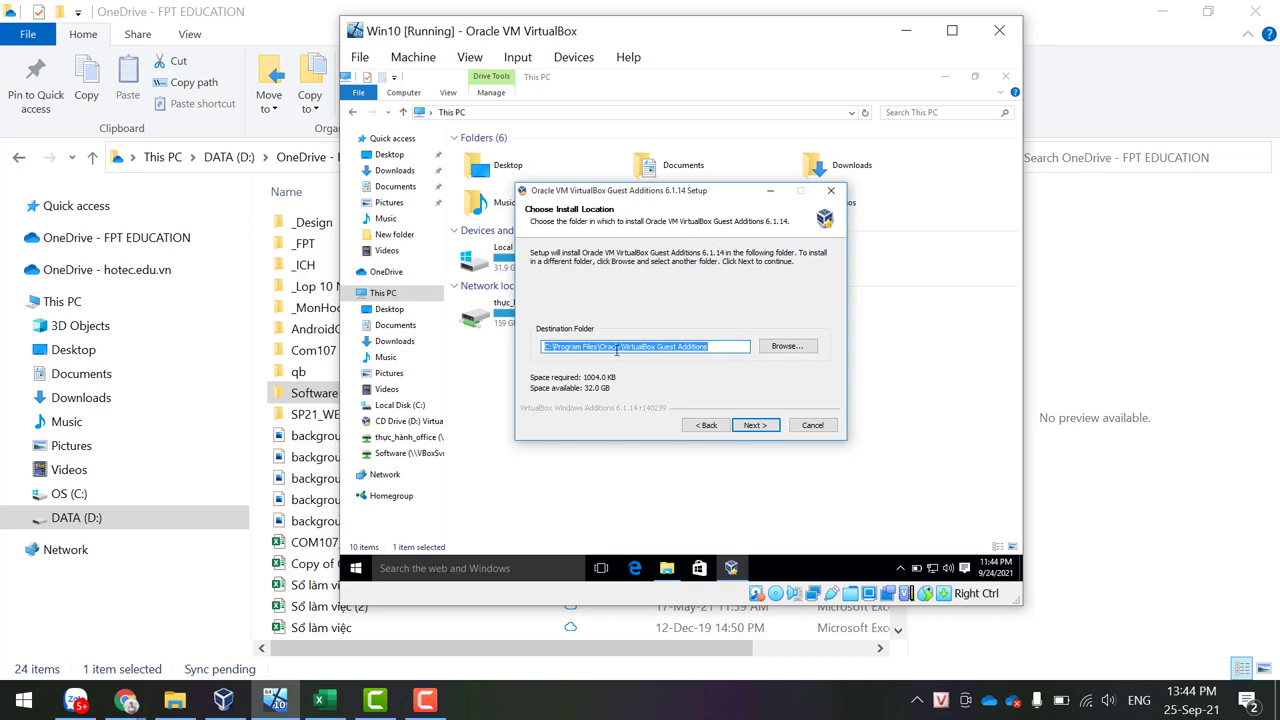
left_click(757, 427)
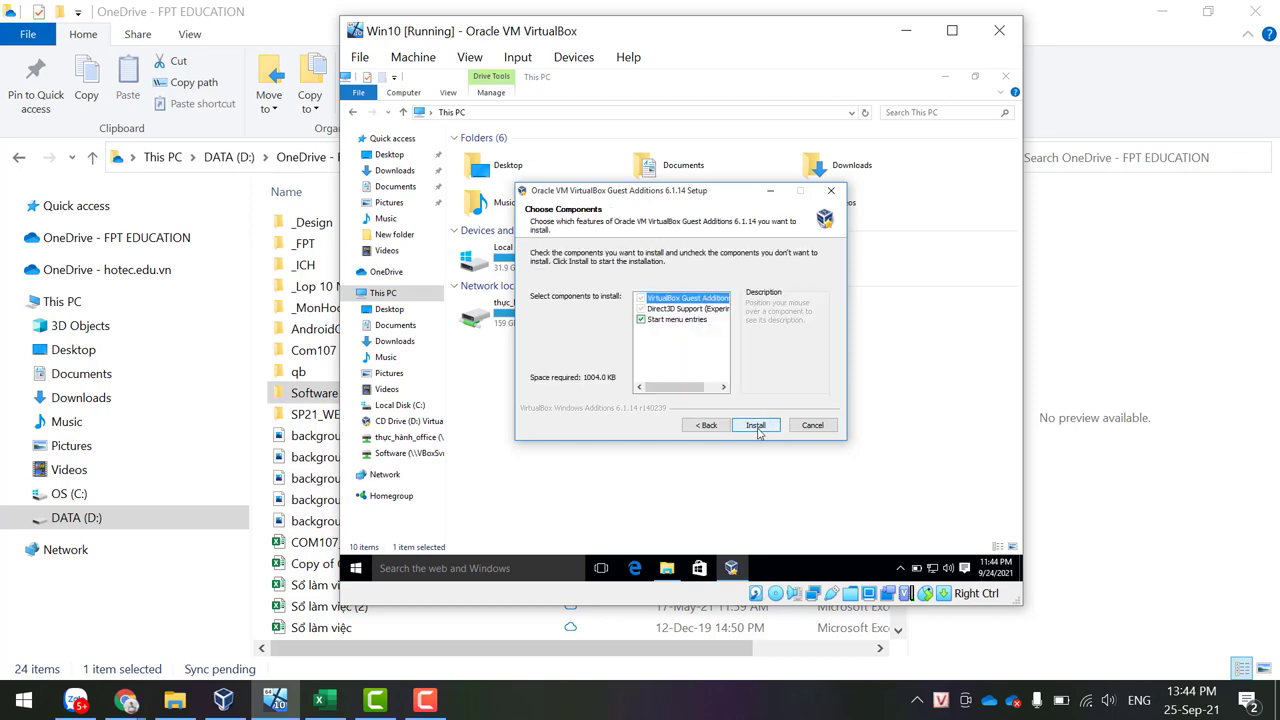
left_click(800, 427)
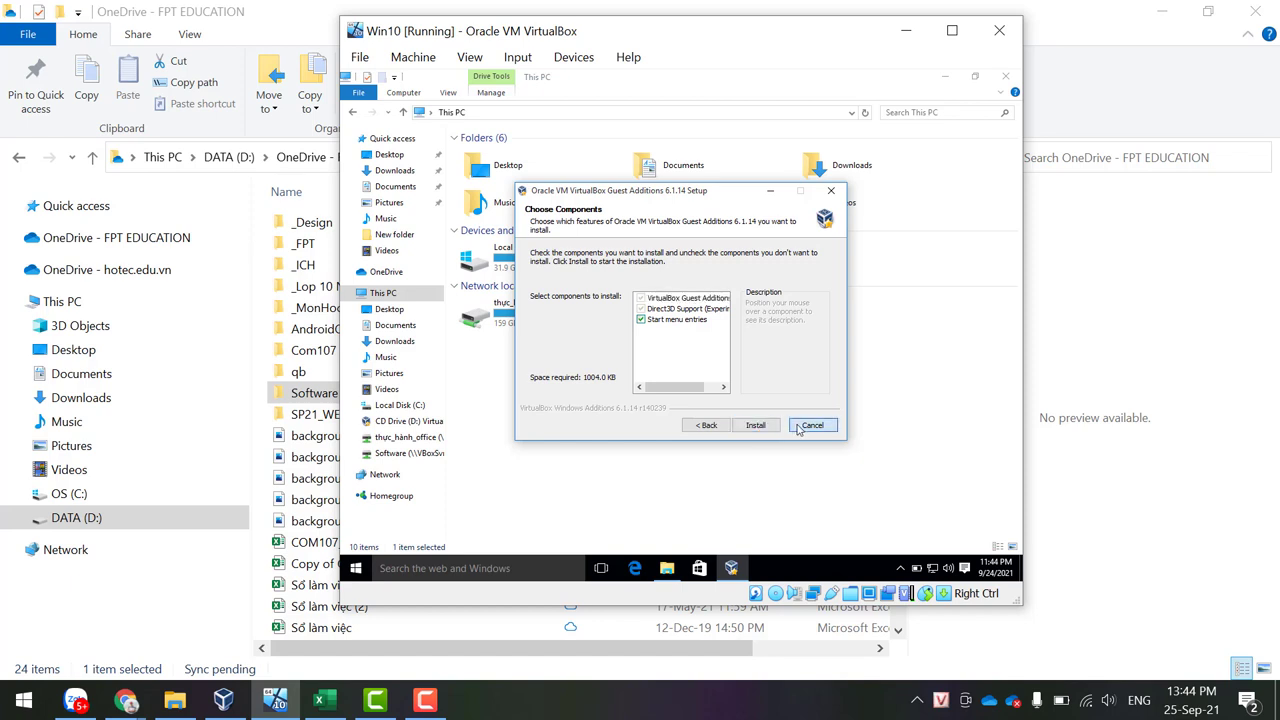
left_click(735, 365)
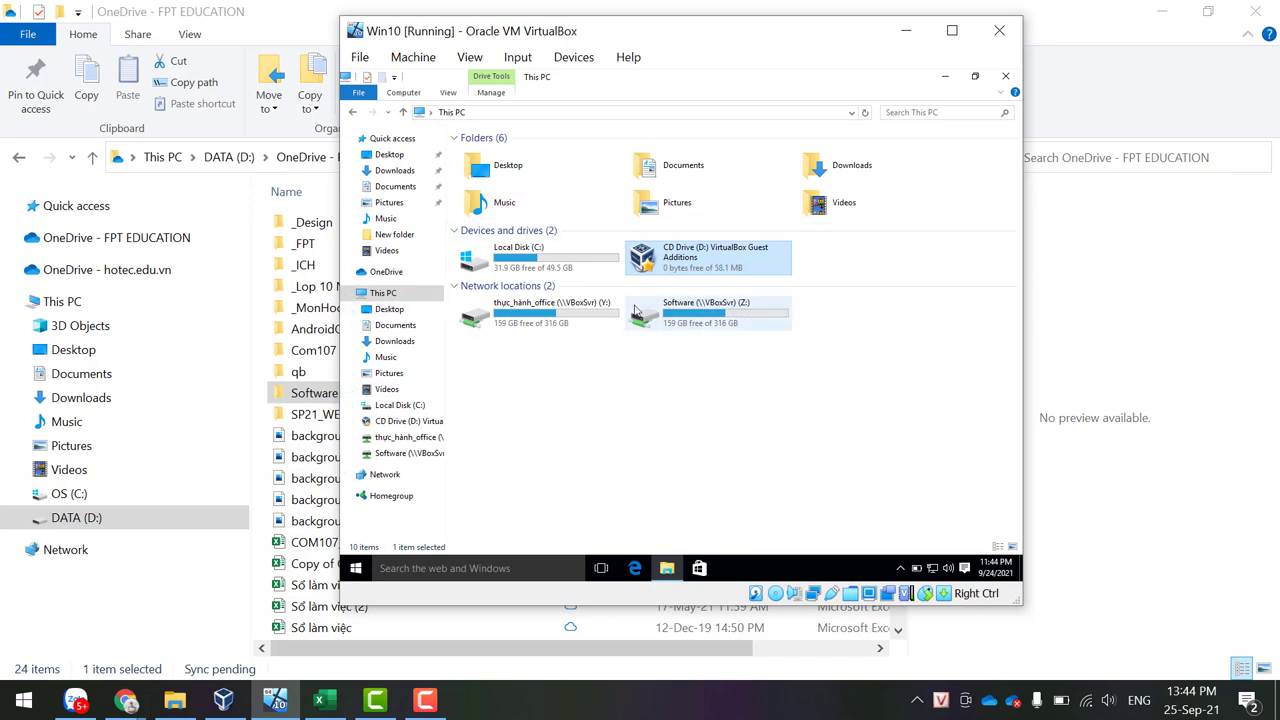
Step: Examine the contents of the shared Software (Z:) and thực_hành_office (Y:) drives in the virtual machine
left_click(419, 440)
left_click(420, 453)
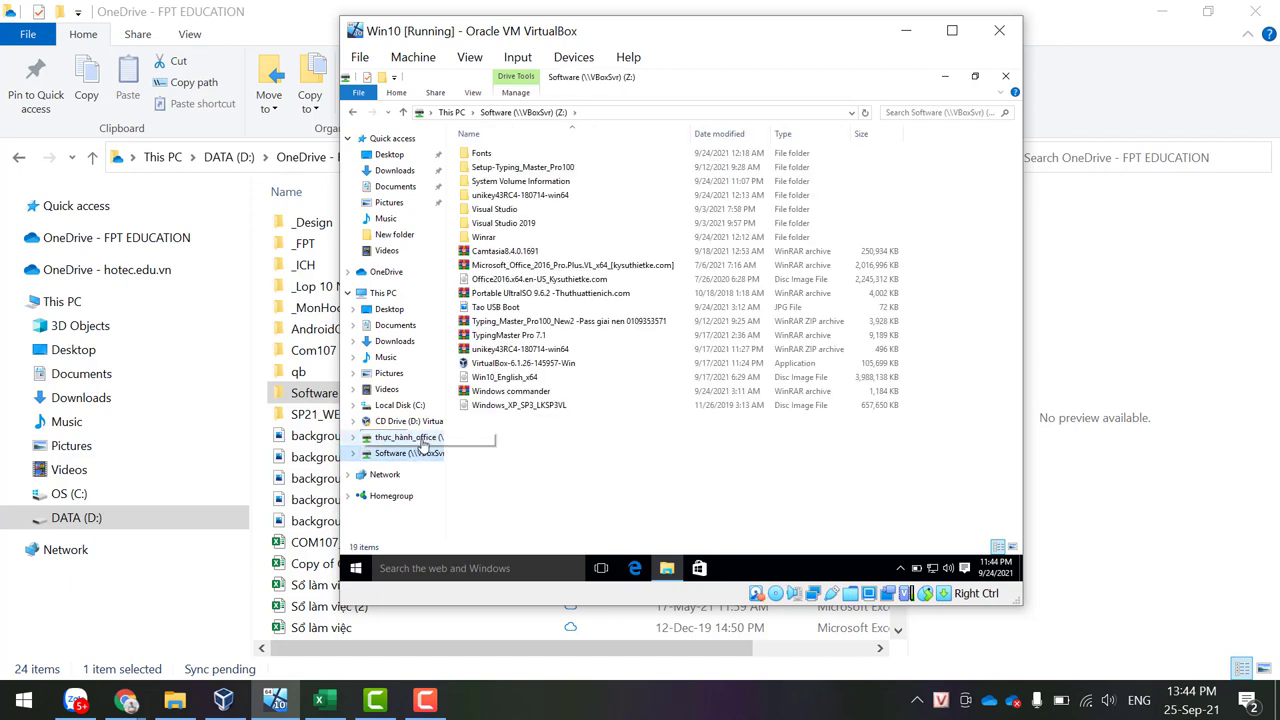
left_click(422, 440)
left_click(418, 455)
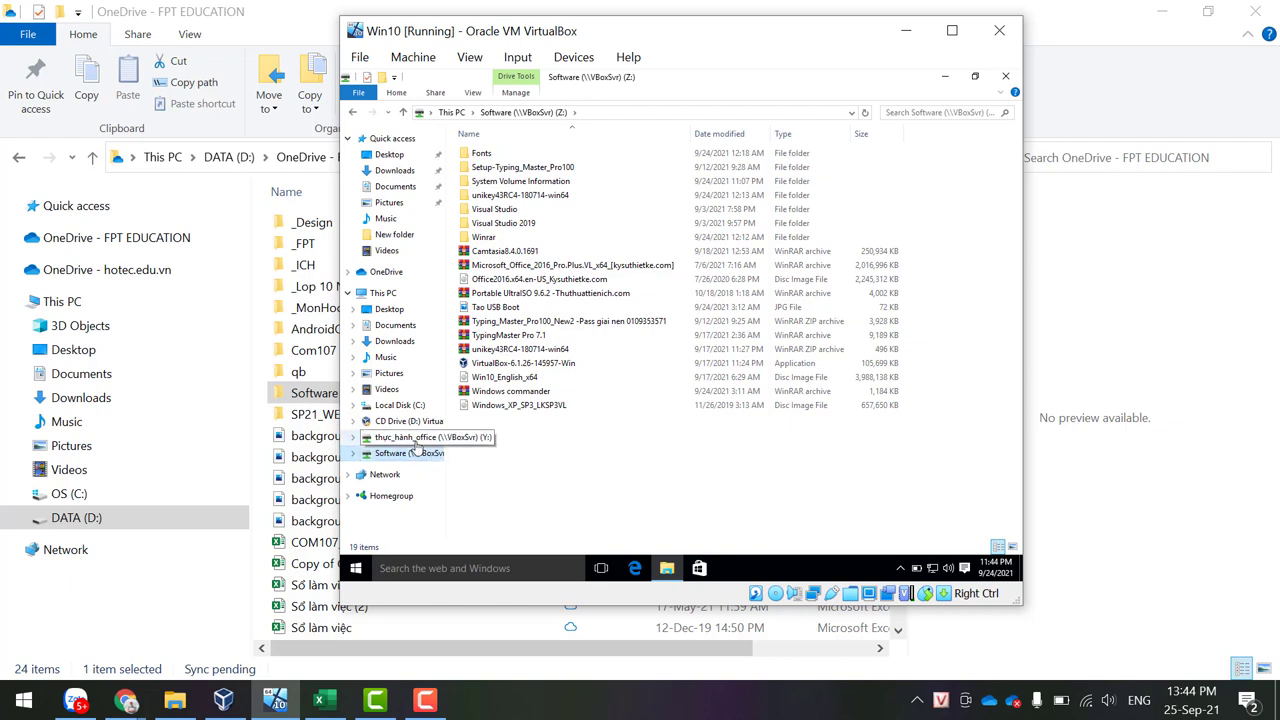
left_click(415, 441)
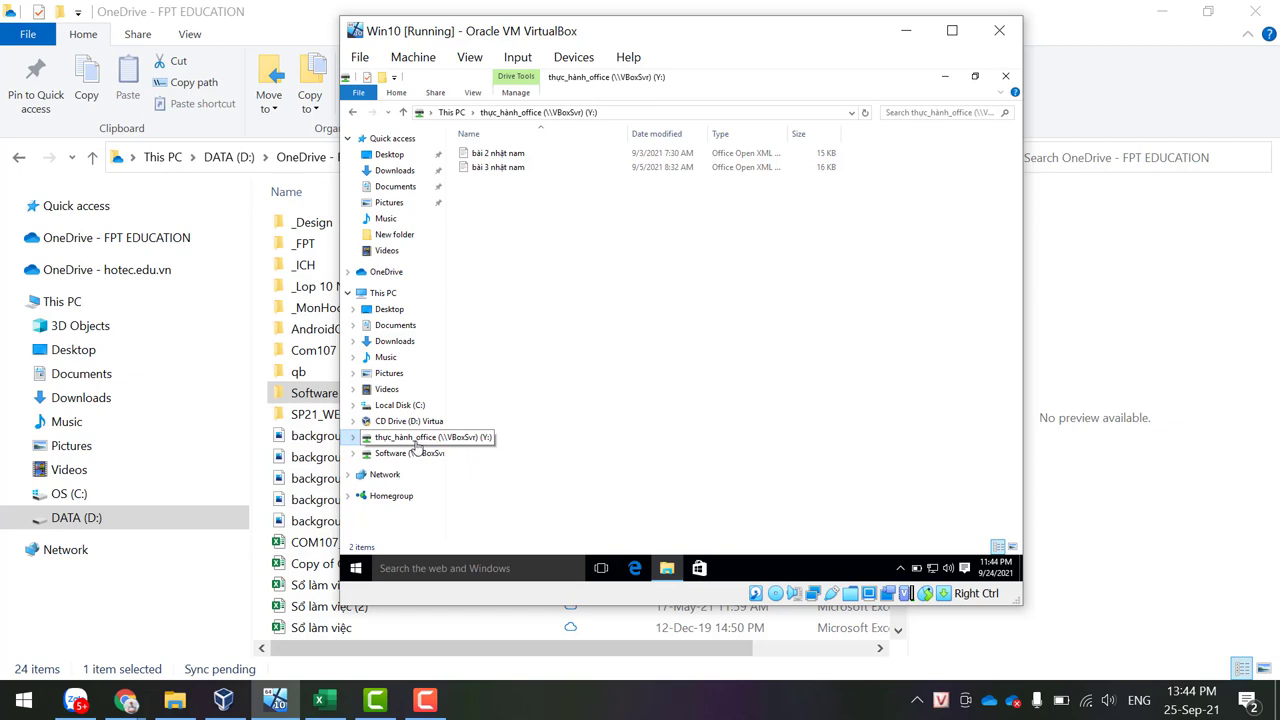
Step: Compare the virtual machine's Software (Z:) drive with the host's Software folder in OneDrive - FPT EDUCATION, and return to the virtual machine
left_click_drag(716, 40, 820, 65)
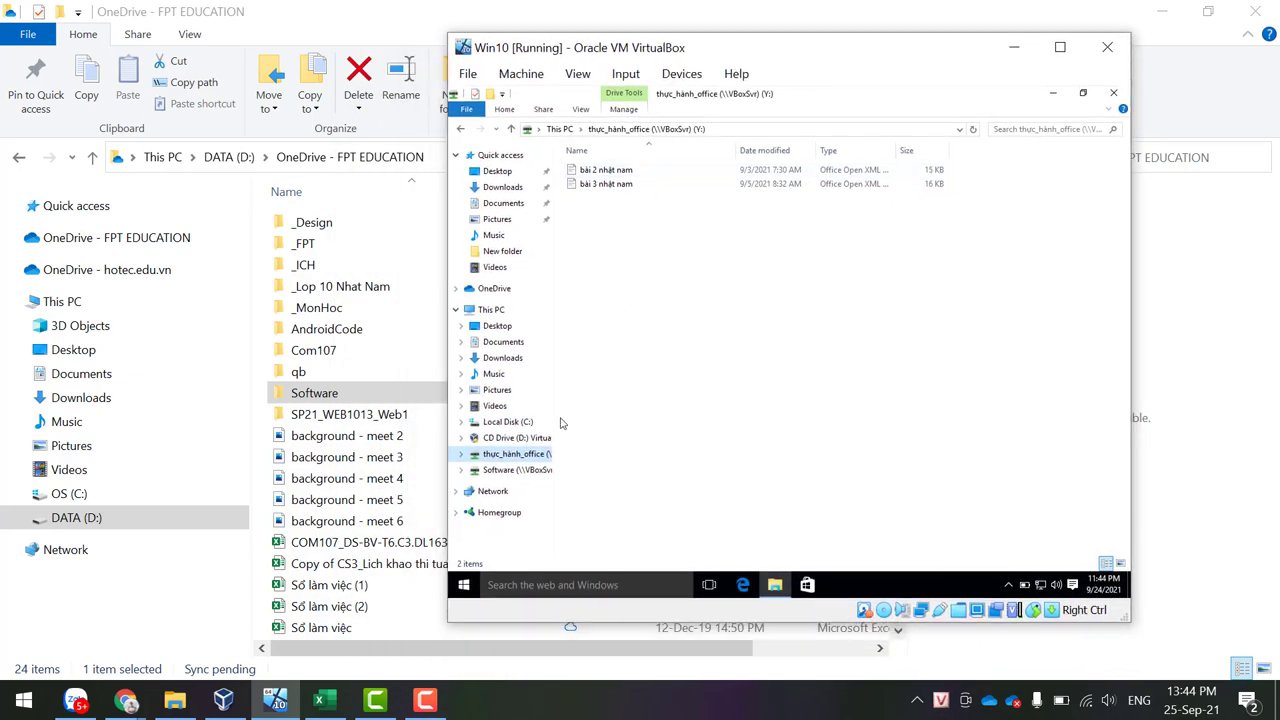
left_click(508, 470)
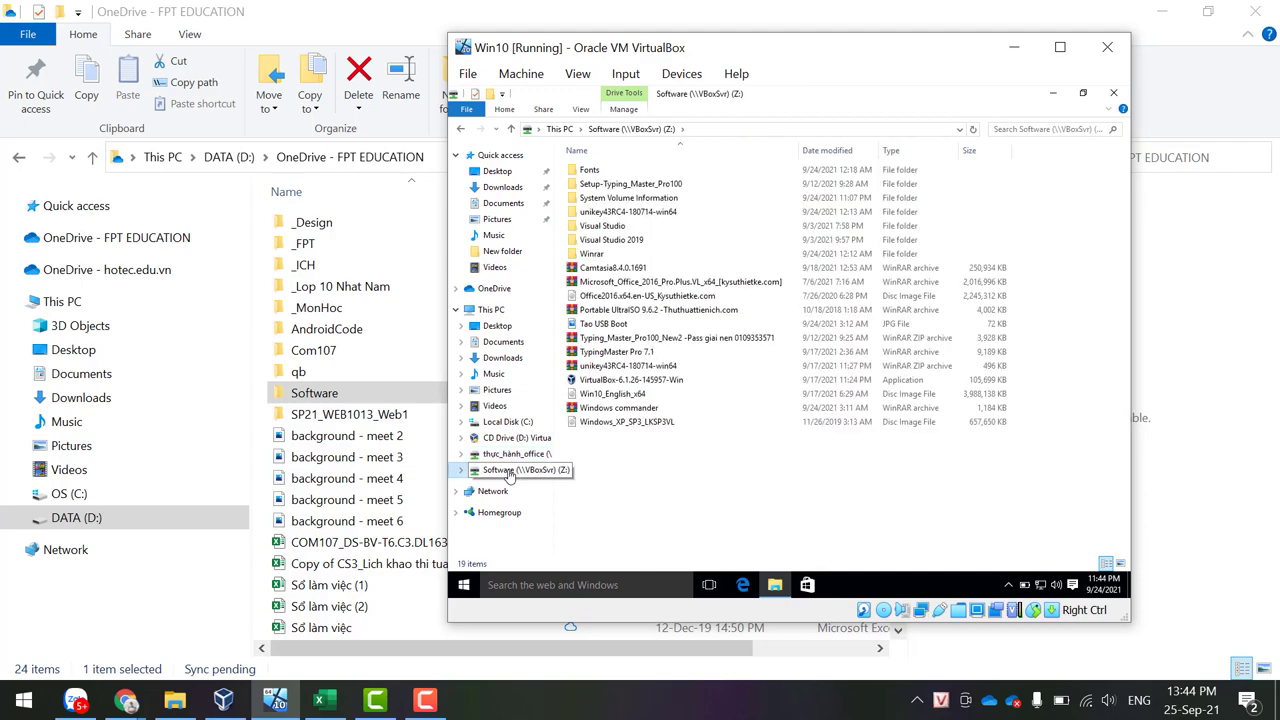
left_click(315, 397)
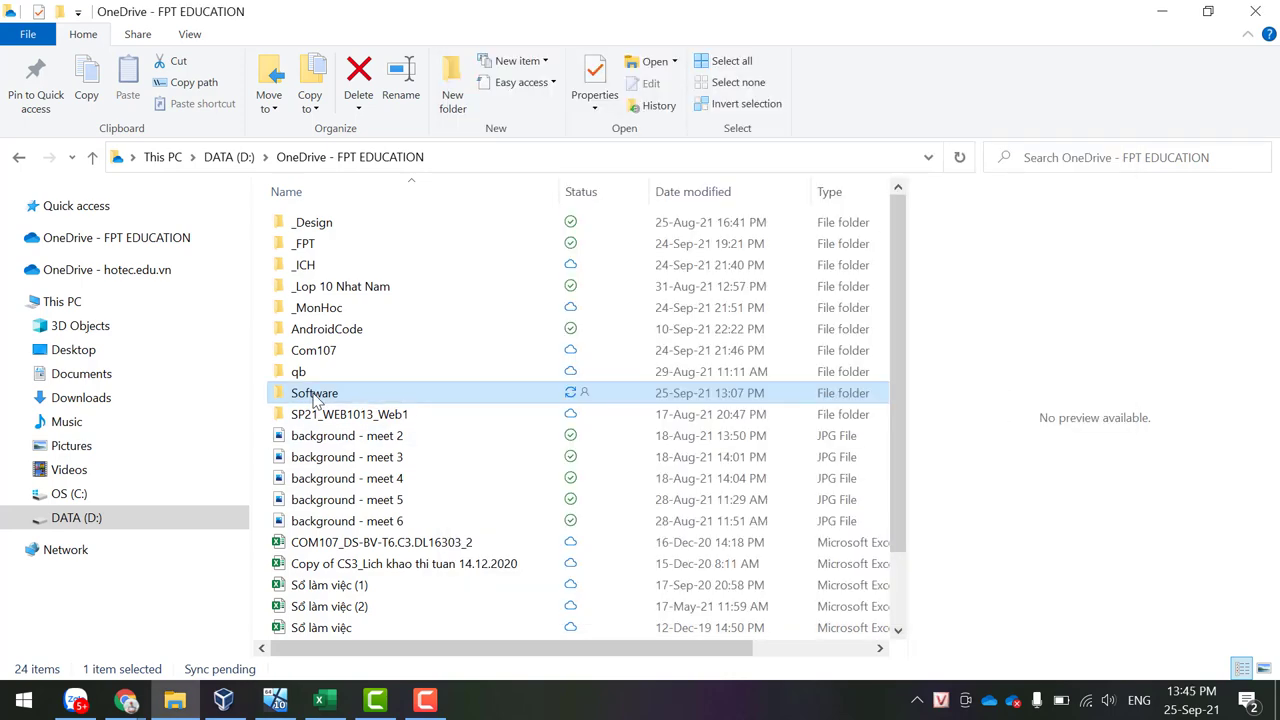
double_click(315, 397)
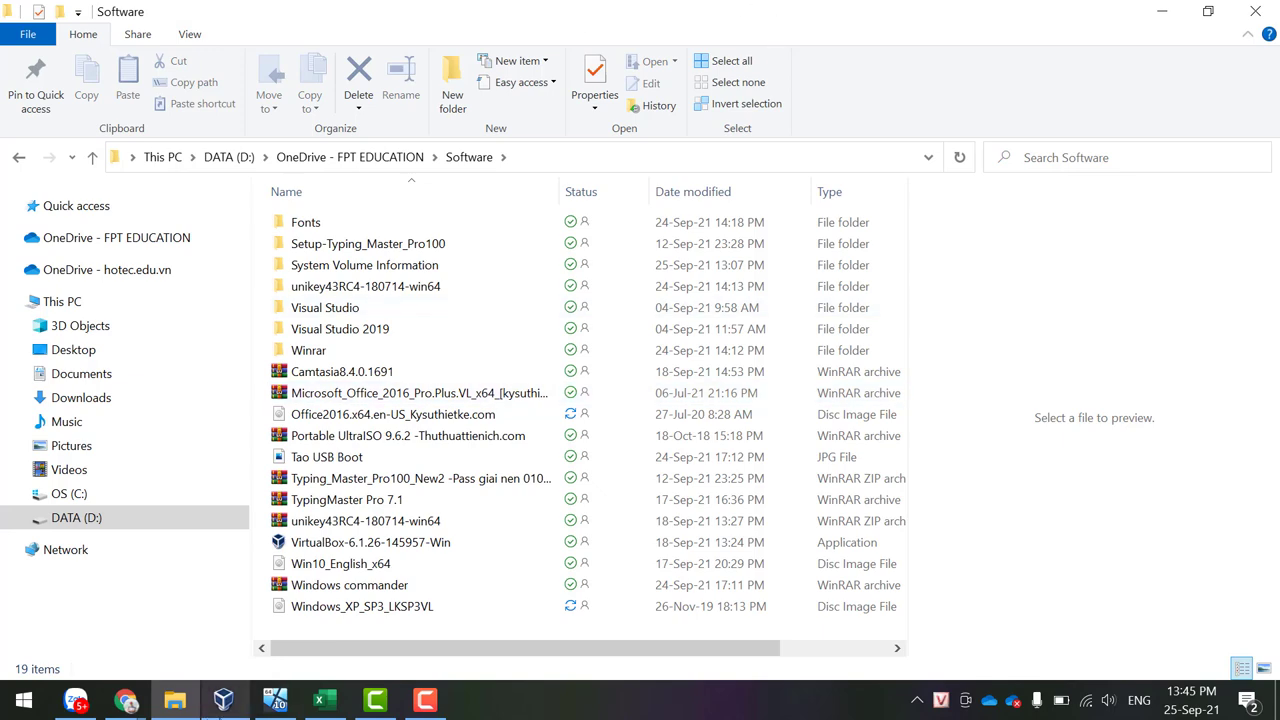
left_click(272, 703)
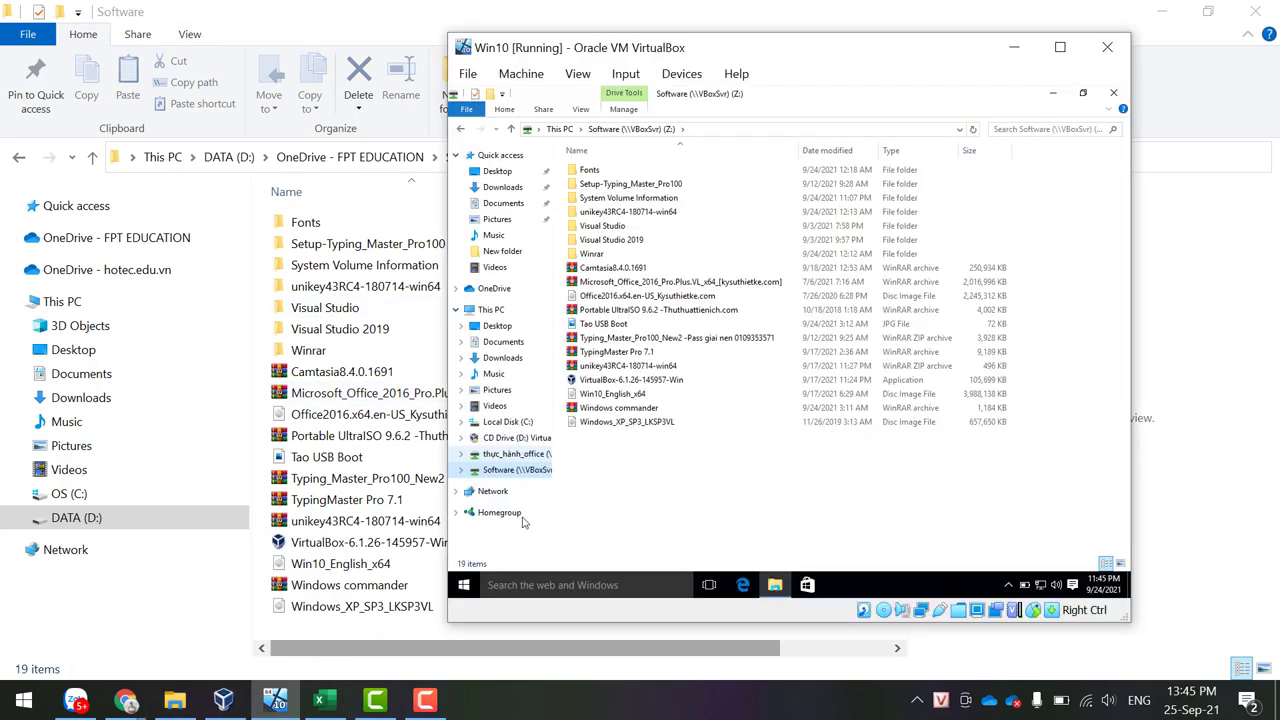